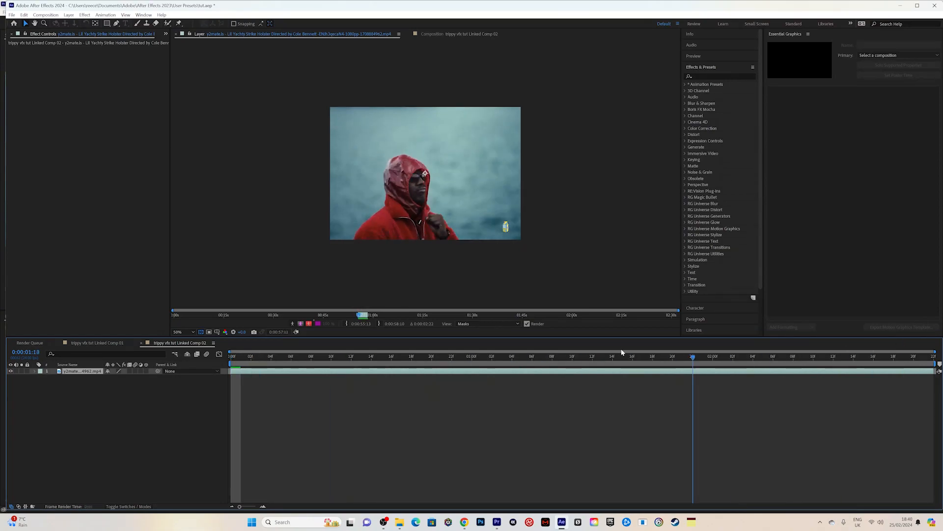
# - Open the clip in its layer view and paint a Roto Brush stroke over the hooded man from hood to jacket
pyautogui.doubleClick(253, 372)
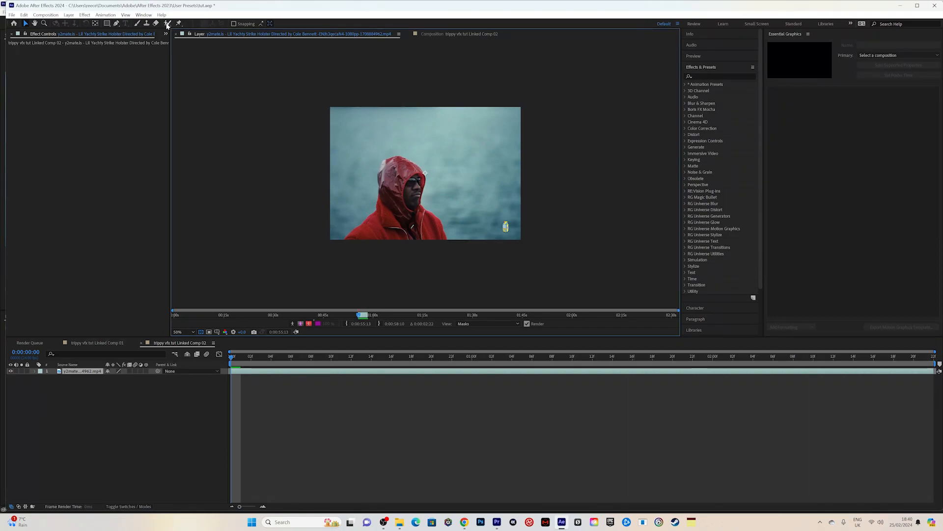
pyautogui.click(169, 24)
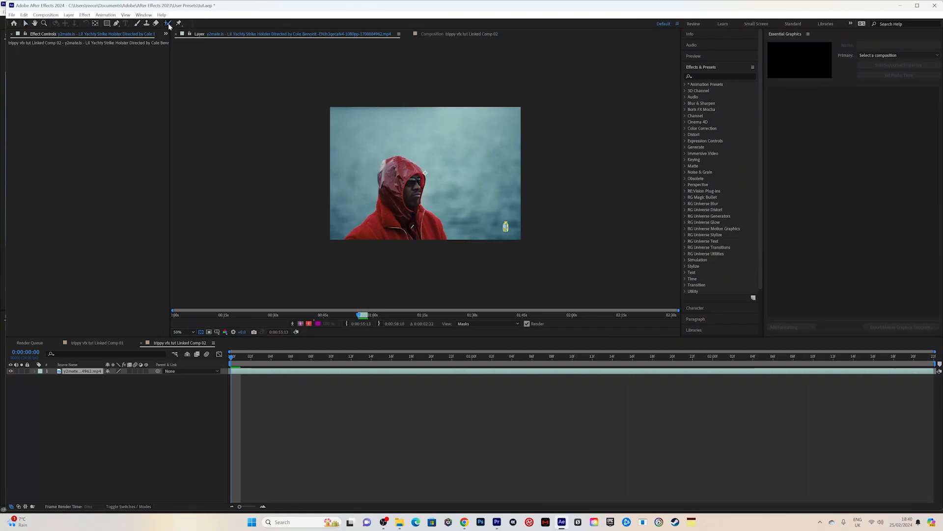
pyautogui.scroll(2, 425, 173)
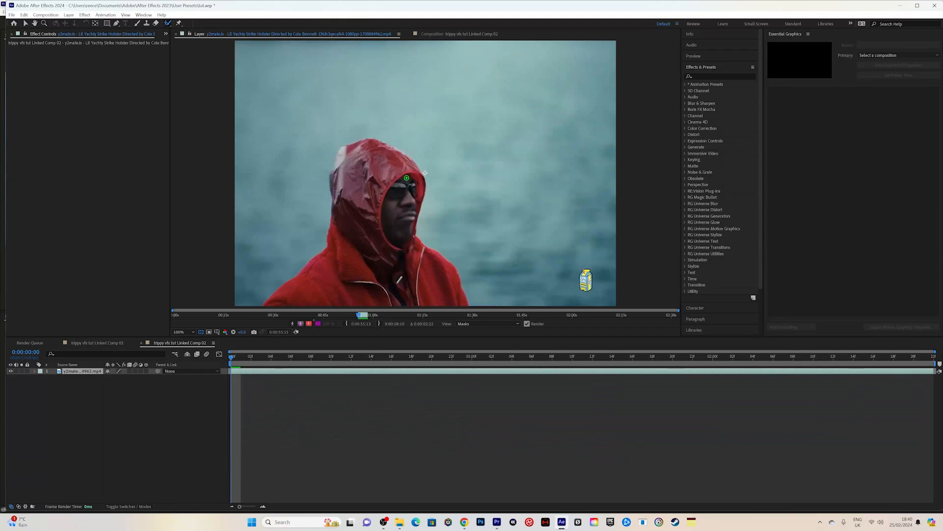
pyautogui.scroll(-1, 352, 146)
pyautogui.scroll(1, 354, 146)
pyautogui.moveTo(350, 147); pyautogui.dragTo(398, 309)
pyautogui.scroll(1, 428, 197)
pyautogui.scroll(-3, 430, 253)
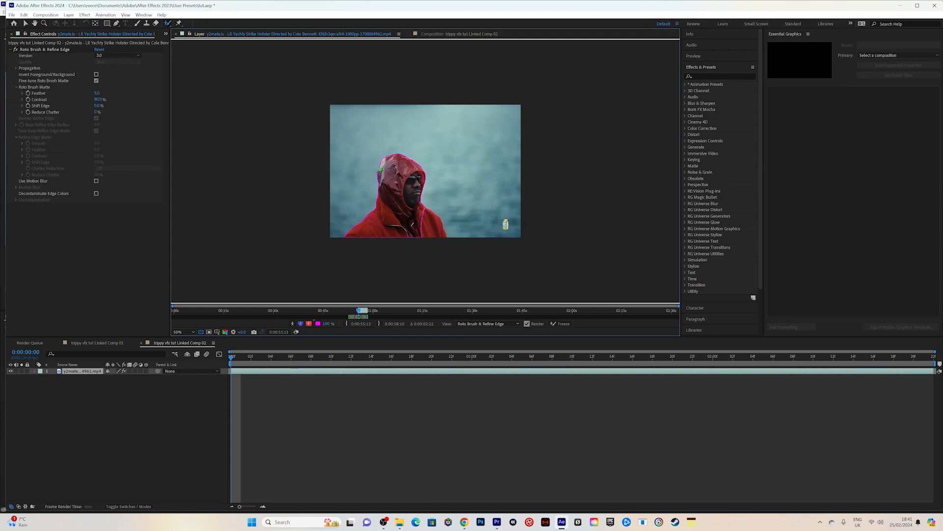
# - Extend the Roto Brush selection across the right part of the man's jacket and propagate it through the clip
pyautogui.press('/')
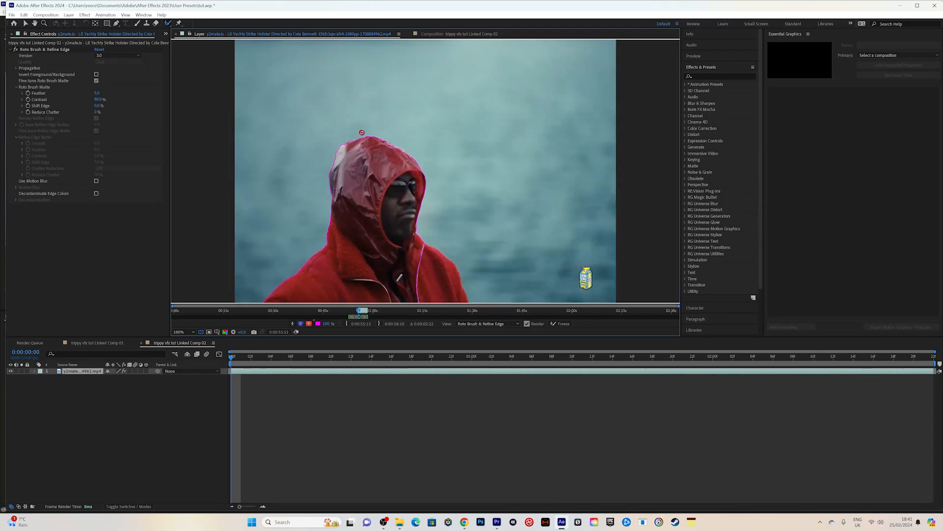
pyautogui.press(',')
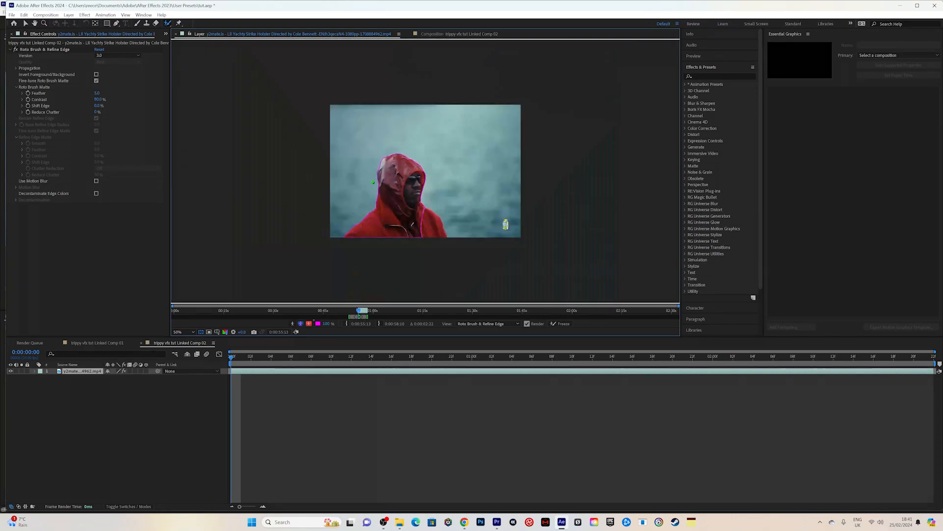
pyautogui.moveTo(421, 231); pyautogui.dragTo(445, 231)
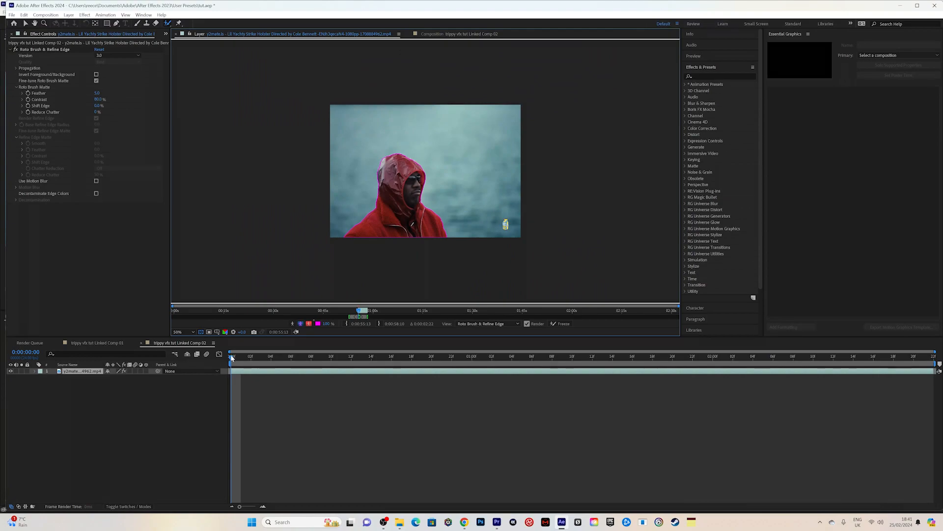
pyautogui.press('space')
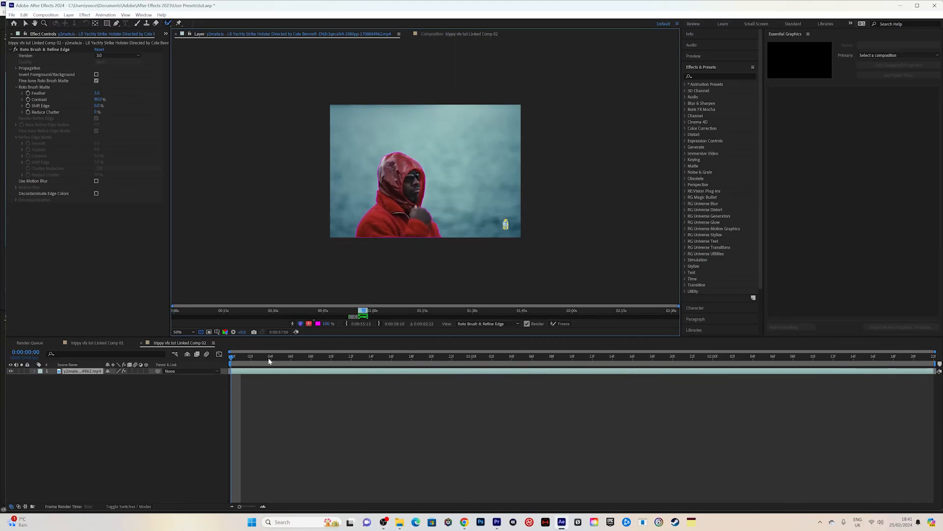
# - Return to the start of the clip and duplicate the rotoscoped layer twice, making three stacked copies
pyautogui.click(234, 359)
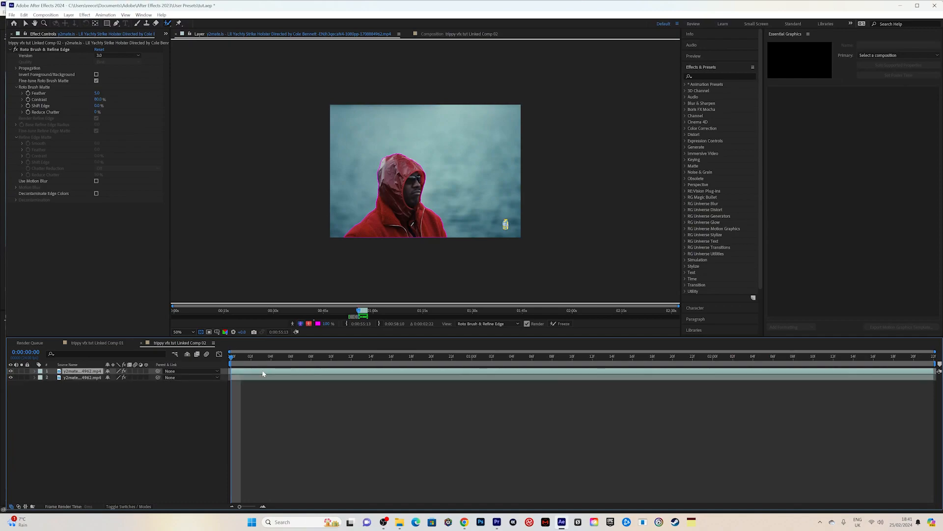
pyautogui.hotkey('ctrl', 'd')
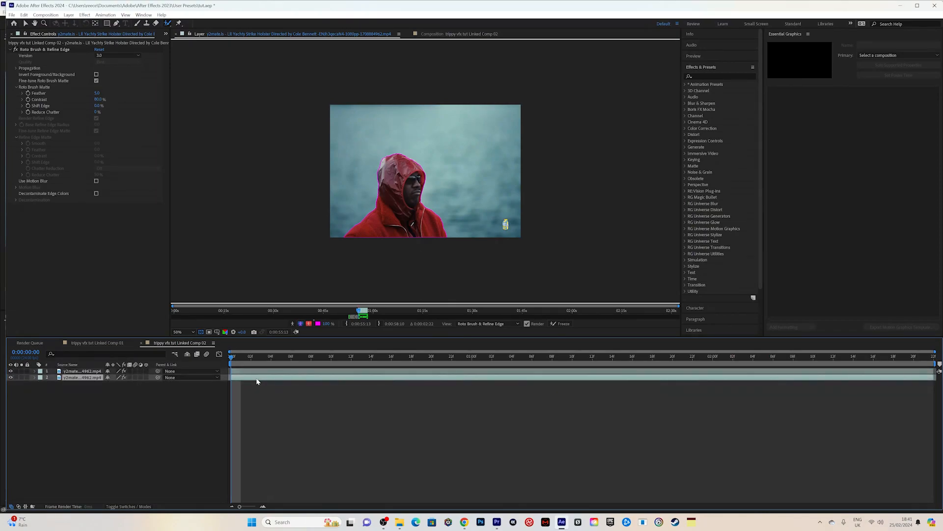
pyautogui.hotkey('ctrl', 'd')
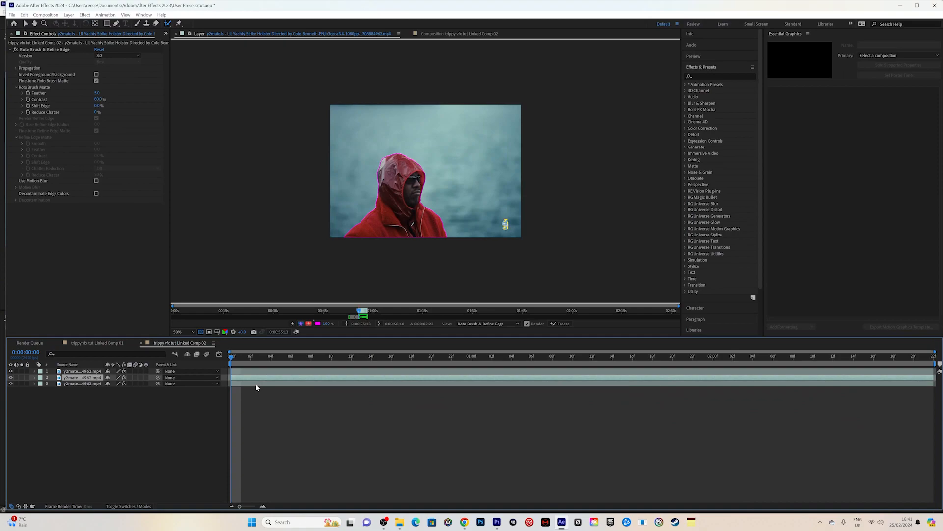
# - Delete the Roto Brush & Refine Edge effect from the bottom layer and show the composition view
pyautogui.click(255, 385)
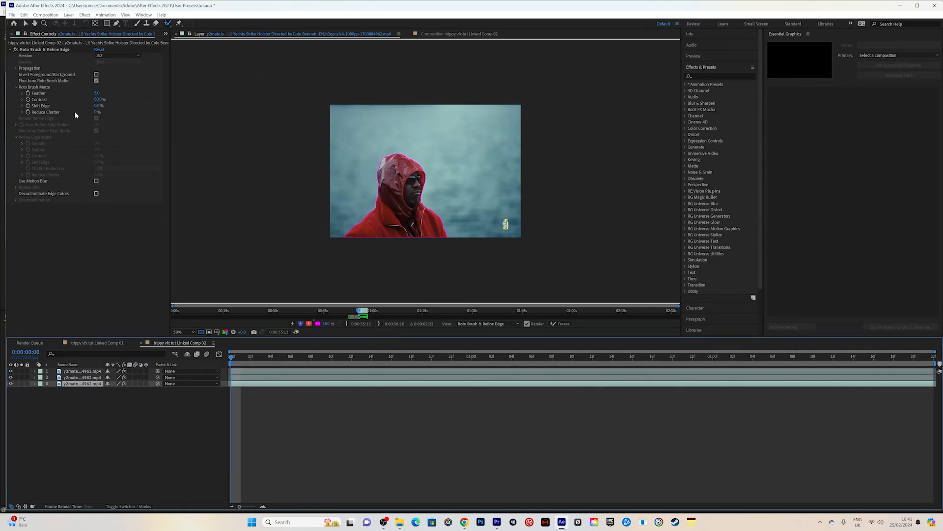
pyautogui.click(23, 23)
pyautogui.click(251, 388)
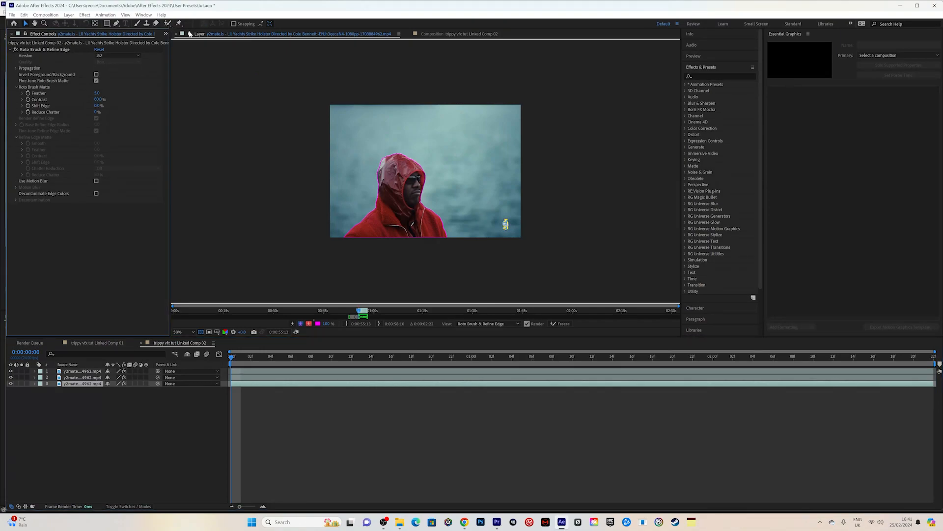
pyautogui.click(428, 34)
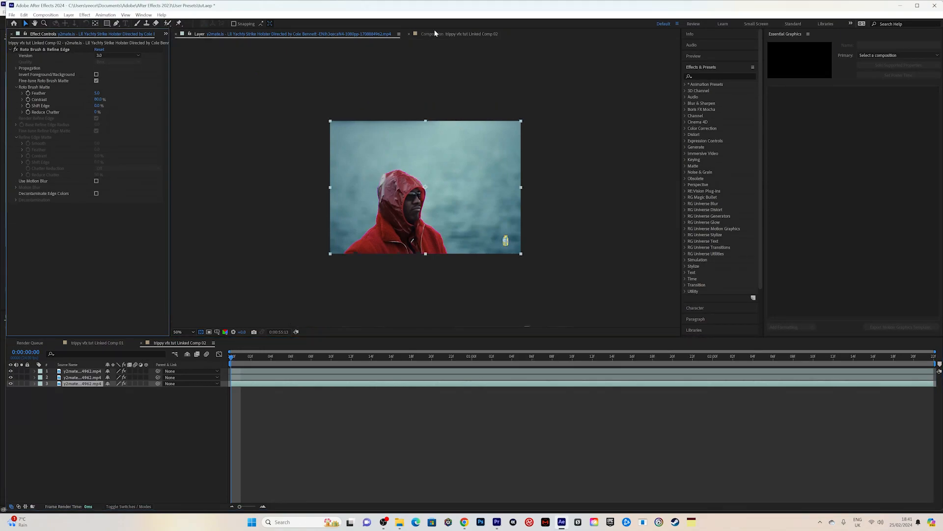
pyautogui.click(47, 49)
pyautogui.press('Delete')
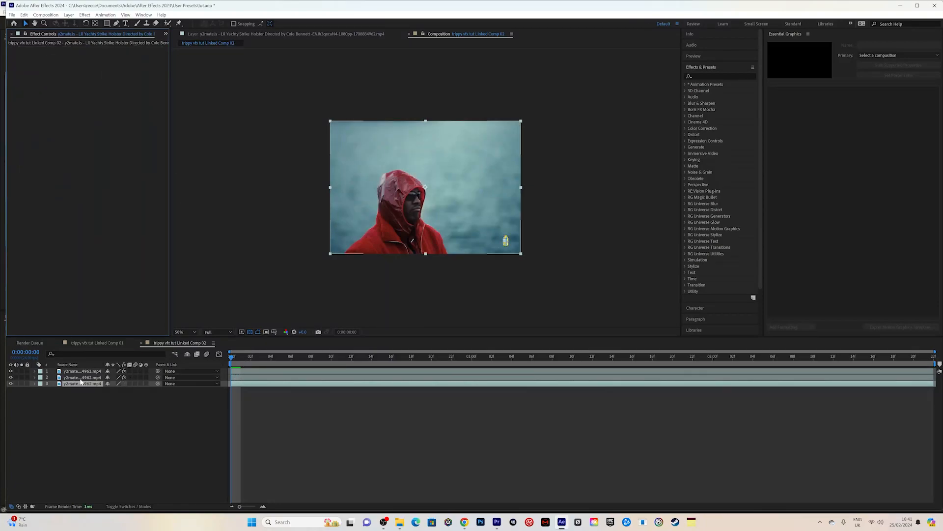
# - Expand the middle layer's effect and transform properties, and apply the Turbulent Displace effect to that layer
pyautogui.click(37, 377)
pyautogui.click(34, 378)
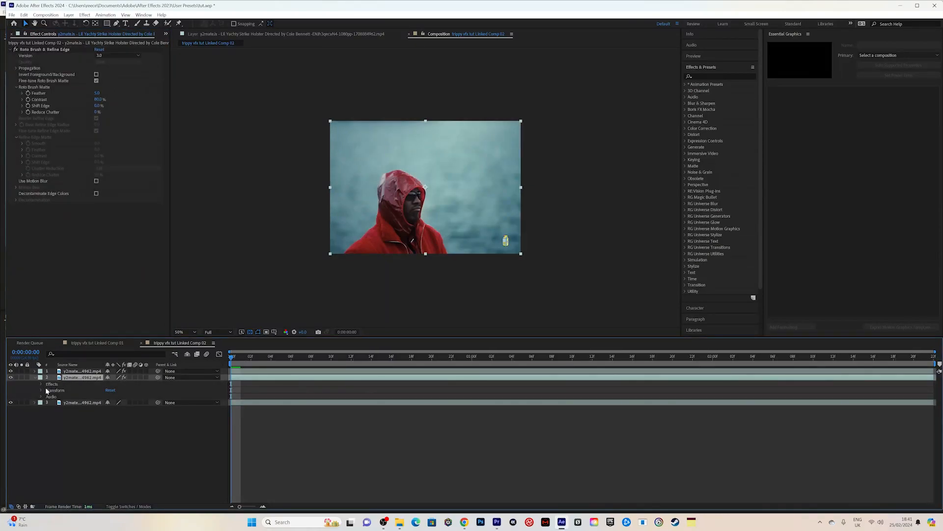
pyautogui.click(41, 390)
pyautogui.click(42, 384)
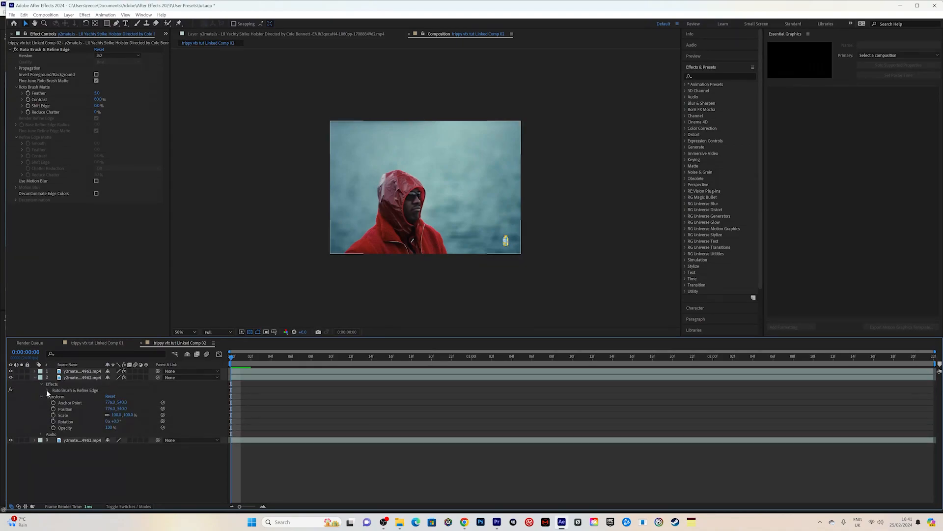
pyautogui.click(47, 390)
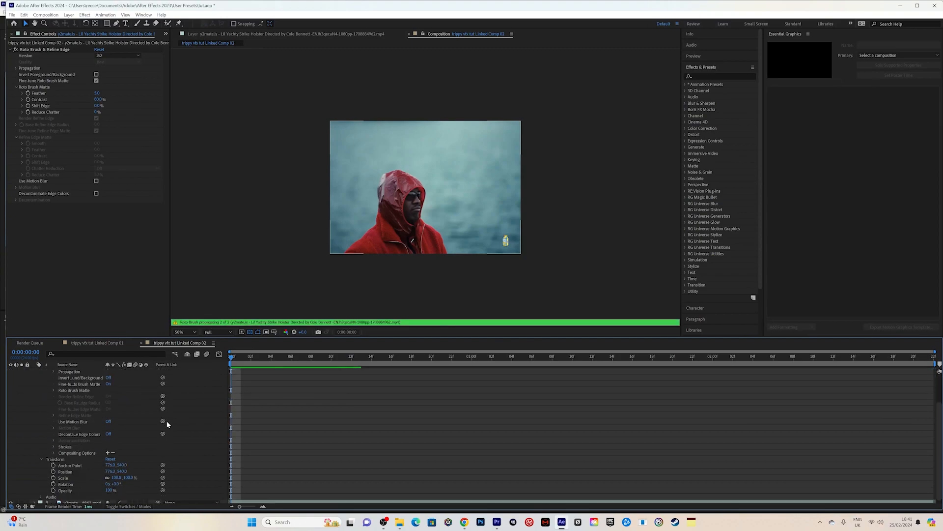
pyautogui.click(735, 77)
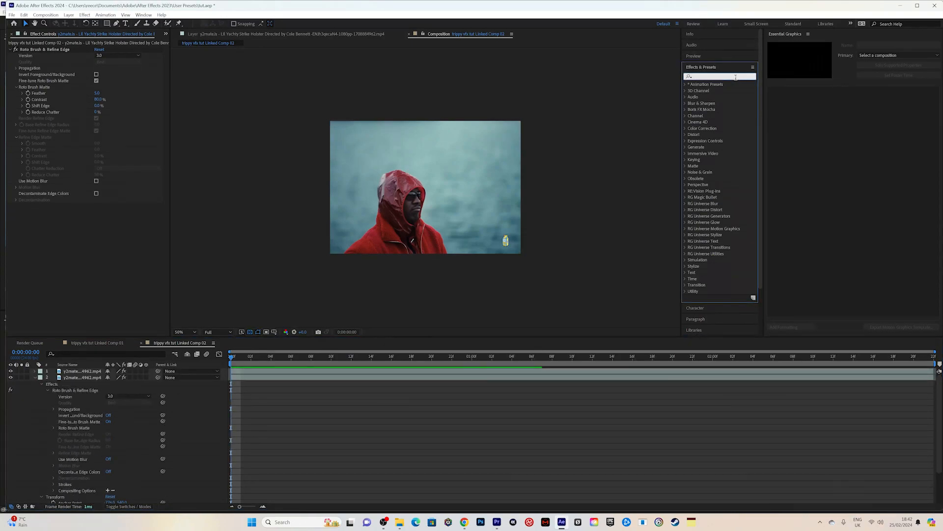
pyautogui.write('turb')
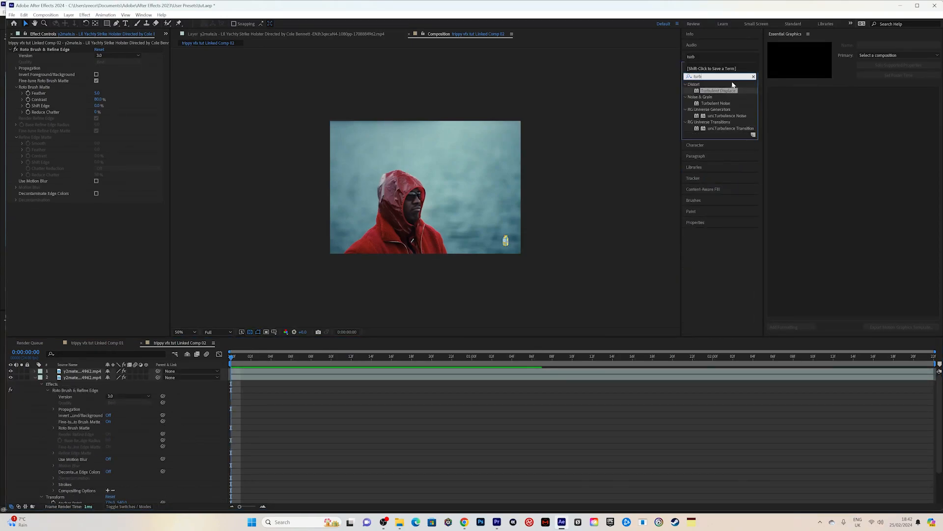
pyautogui.moveTo(728, 92); pyautogui.dragTo(249, 376)
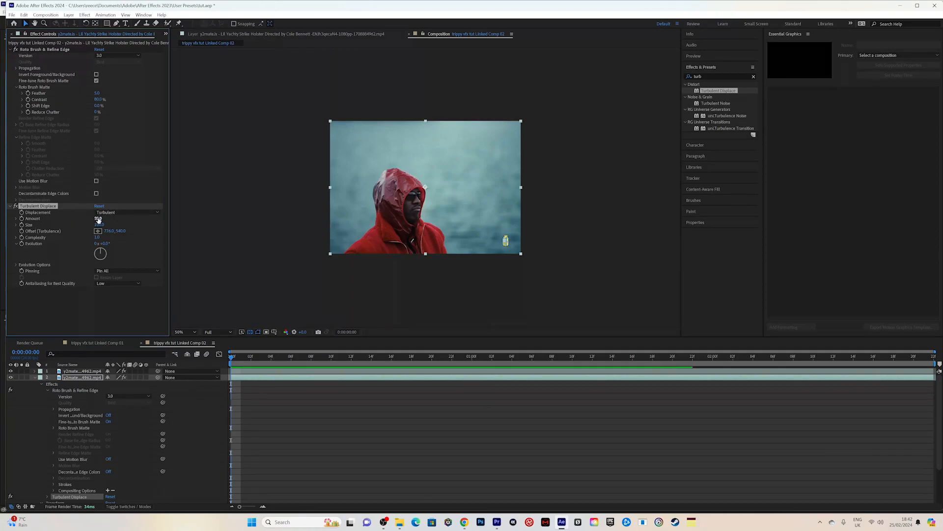
# - Set Turbulent Displace on the middle layer to an amount of 273 and a size of 89, previewing the distortion
pyautogui.moveTo(99, 220); pyautogui.dragTo(181, 252)
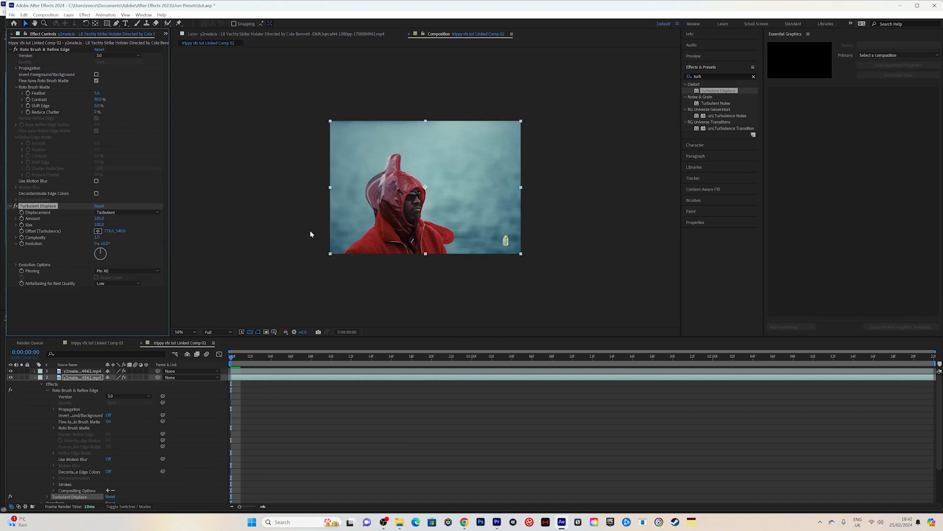
pyautogui.moveTo(101, 221); pyautogui.dragTo(108, 219)
pyautogui.moveTo(99, 225); pyautogui.dragTo(66, 219)
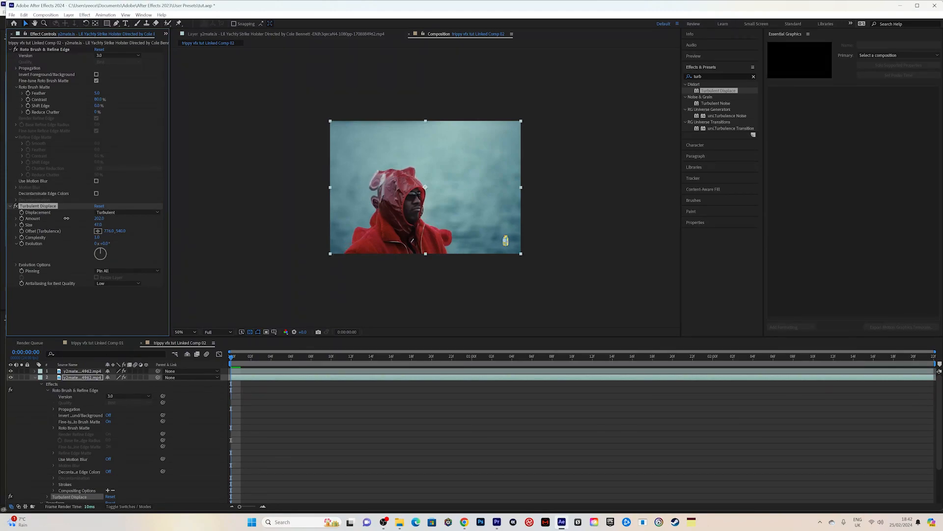
pyautogui.press('space')
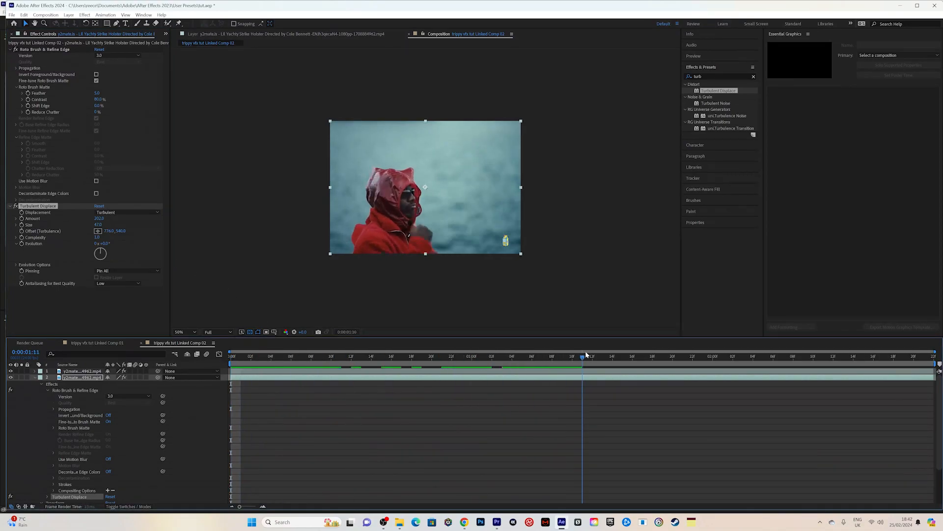
pyautogui.moveTo(645, 354); pyautogui.dragTo(527, 371)
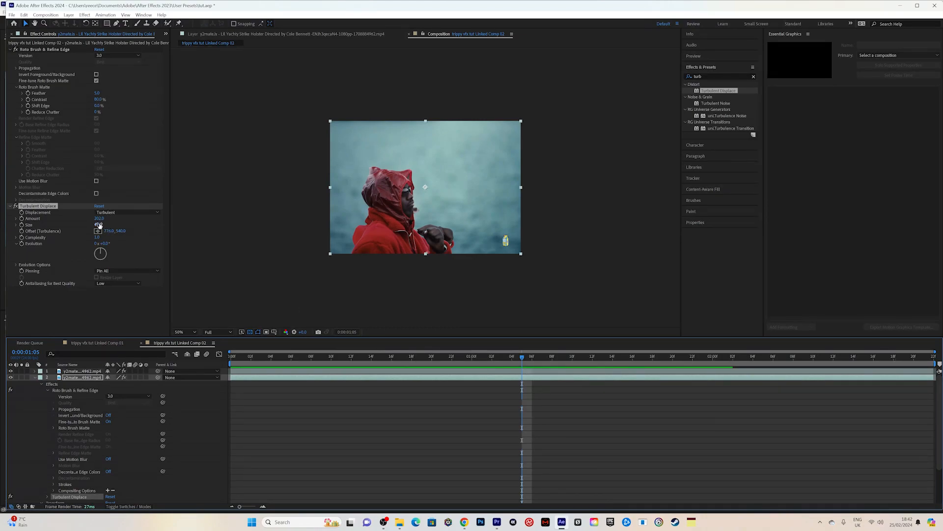
pyautogui.moveTo(99, 224)
pyautogui.mouseDown()
pyautogui.moveTo(107, 224)
pyautogui.moveTo(87, 225)
pyautogui.moveTo(100, 224)
pyautogui.mouseUp()
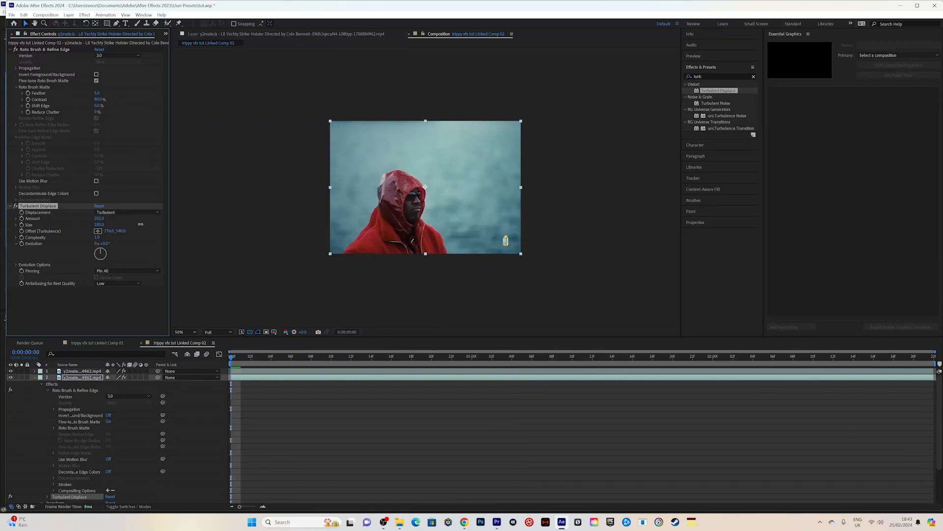
pyautogui.moveTo(141, 225); pyautogui.dragTo(111, 221)
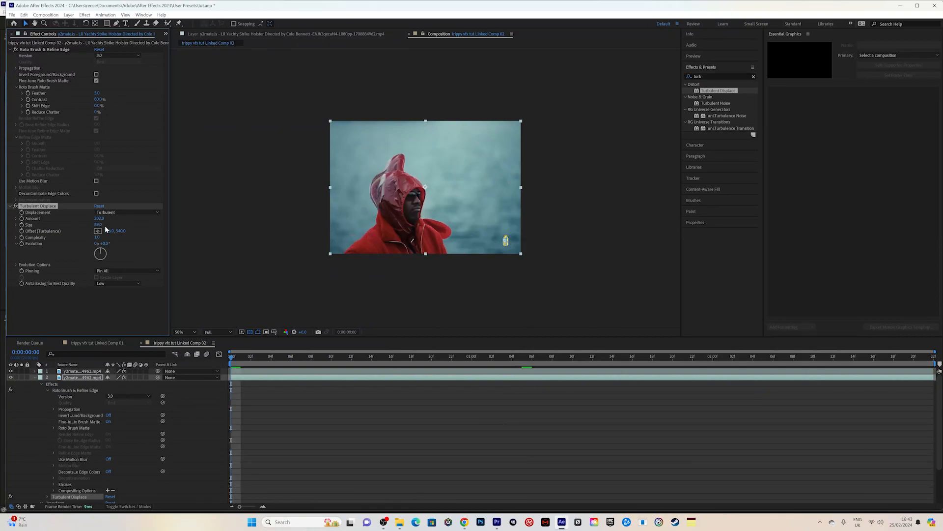
pyautogui.moveTo(99, 219); pyautogui.dragTo(101, 219)
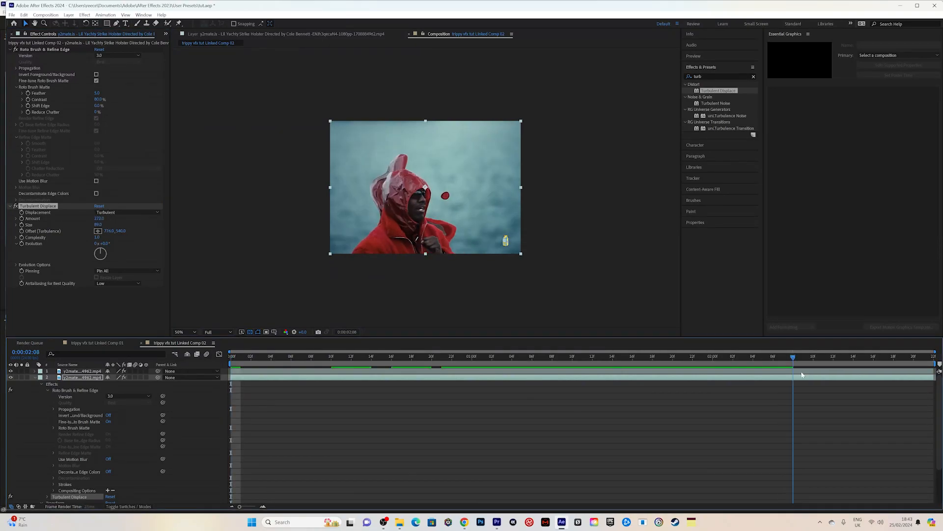
pyautogui.moveTo(803, 373); pyautogui.dragTo(351, 364)
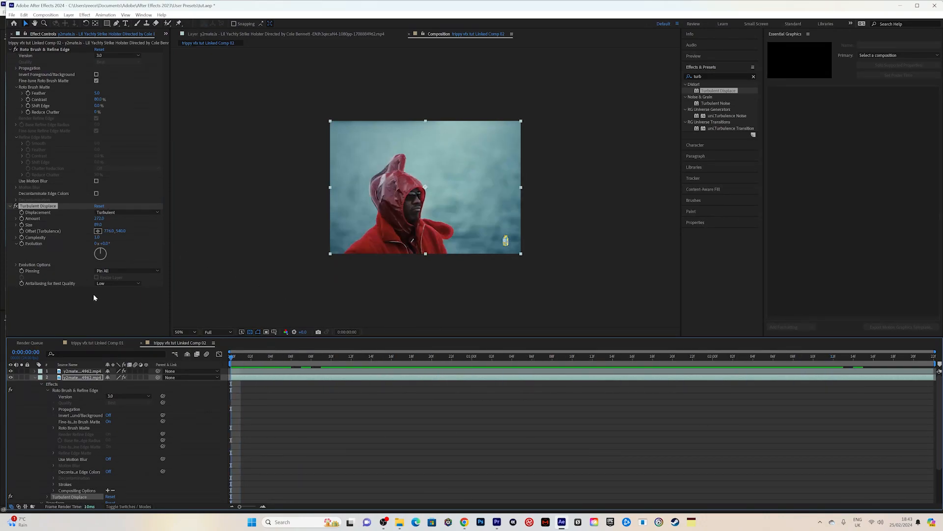
# - Set a 0° Evolution keyframe for Turbulent Displace at the clip's start and reveal the effect's properties in the timeline
pyautogui.click(22, 243)
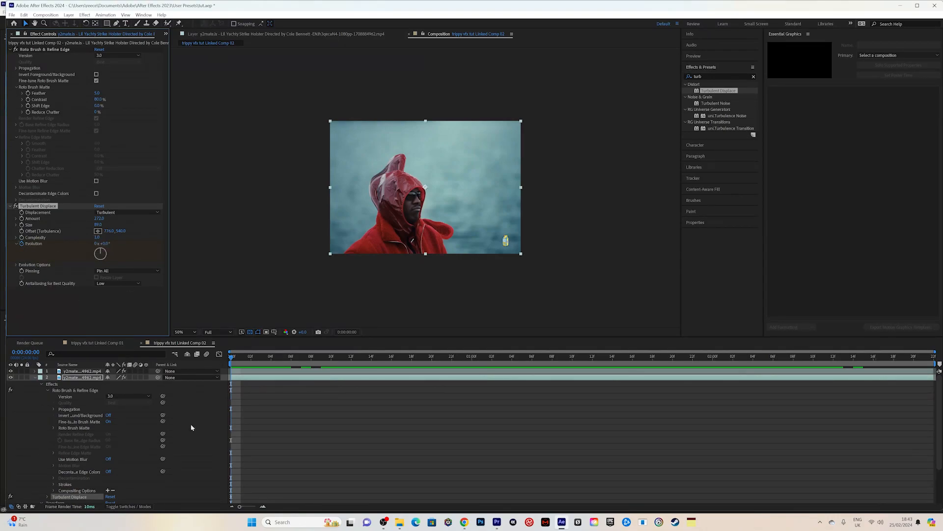
pyautogui.scroll(-3, 97, 408)
pyautogui.click(48, 450)
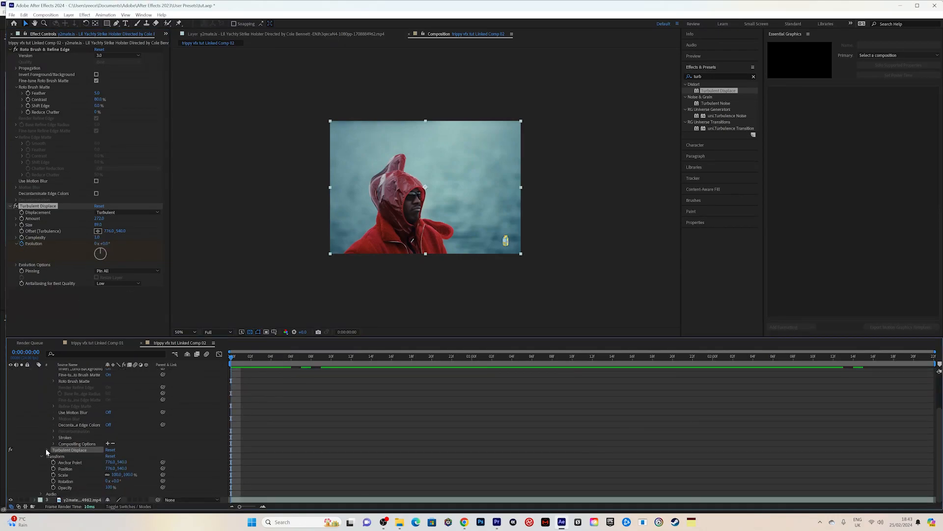
pyautogui.scroll(-1, 246, 437)
# - Keyframe Evolution at 1x+300° at 0:00:01:22, move that keyframe to the clip's end, and preview the animation
pyautogui.press('space')
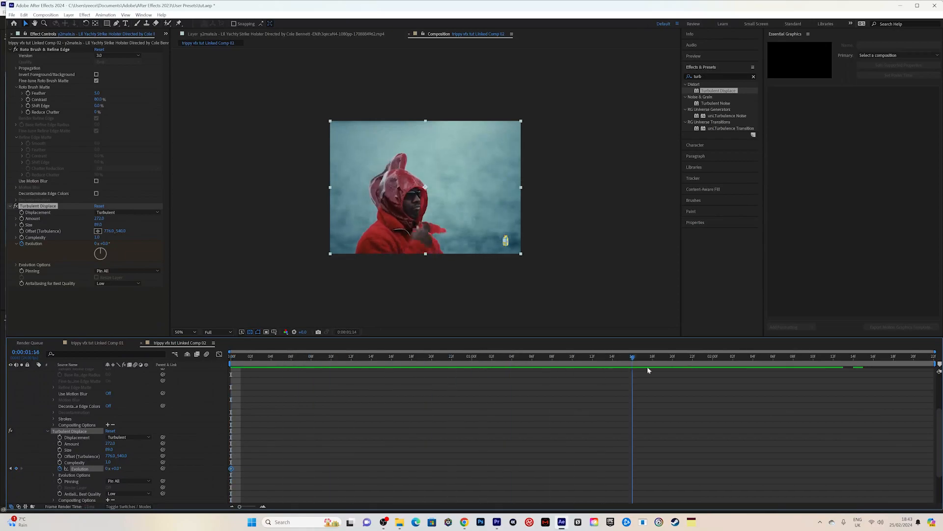
pyautogui.moveTo(106, 246); pyautogui.dragTo(343, 237)
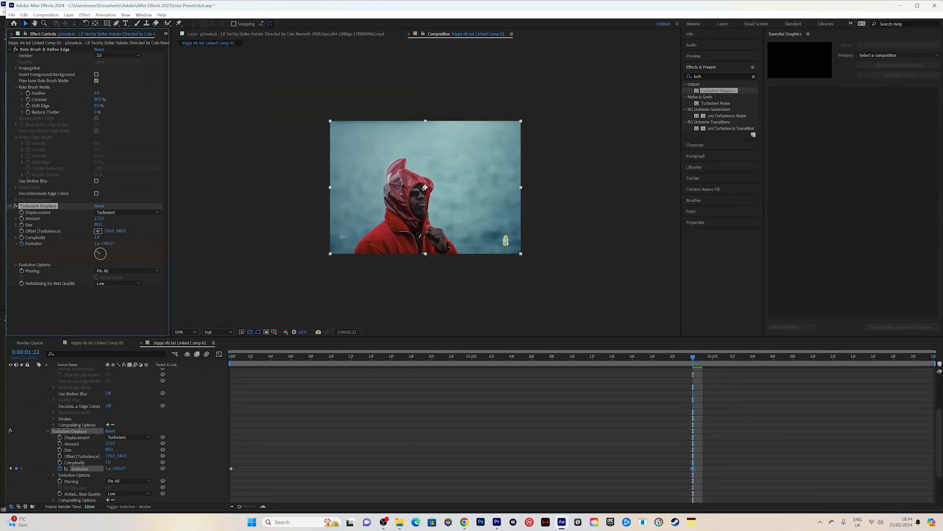
pyautogui.moveTo(697, 473); pyautogui.dragTo(938, 473)
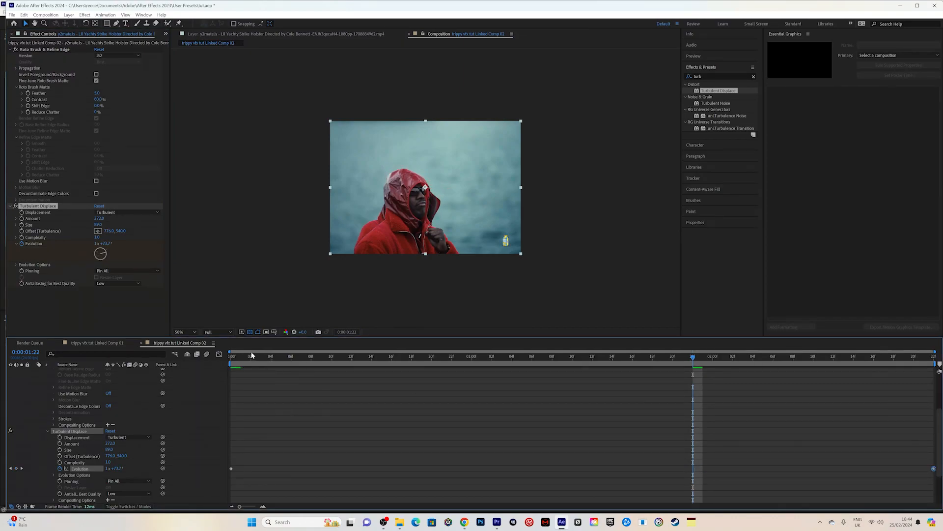
pyautogui.press('space')
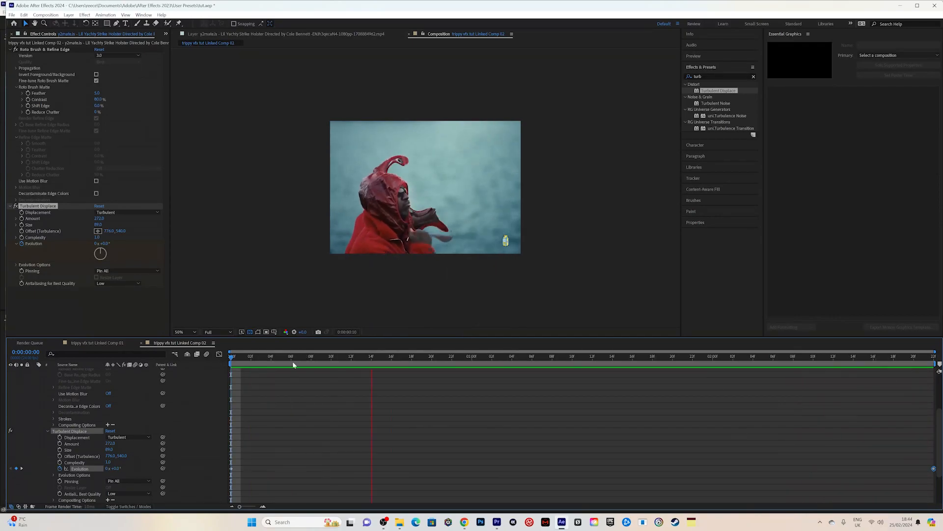
# - Set the middle layer's Turbulent Displace size to 50 and preview the distortion
pyautogui.press('space')
pyautogui.scroll(3, 265, 406)
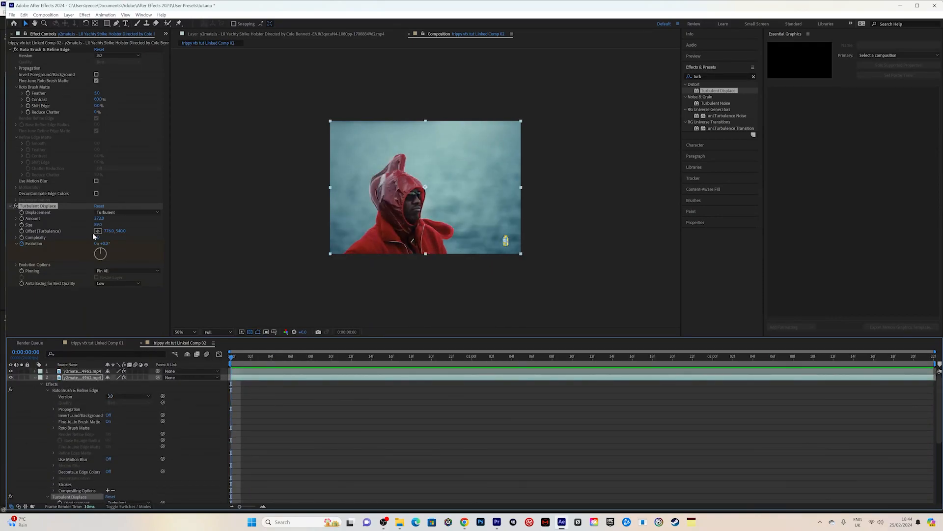
pyautogui.moveTo(98, 225); pyautogui.dragTo(86, 226)
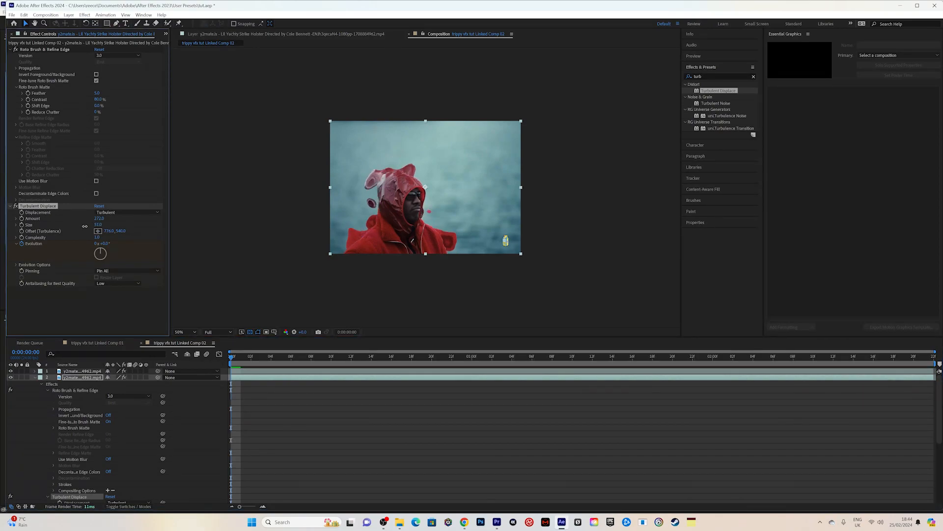
pyautogui.press('space')
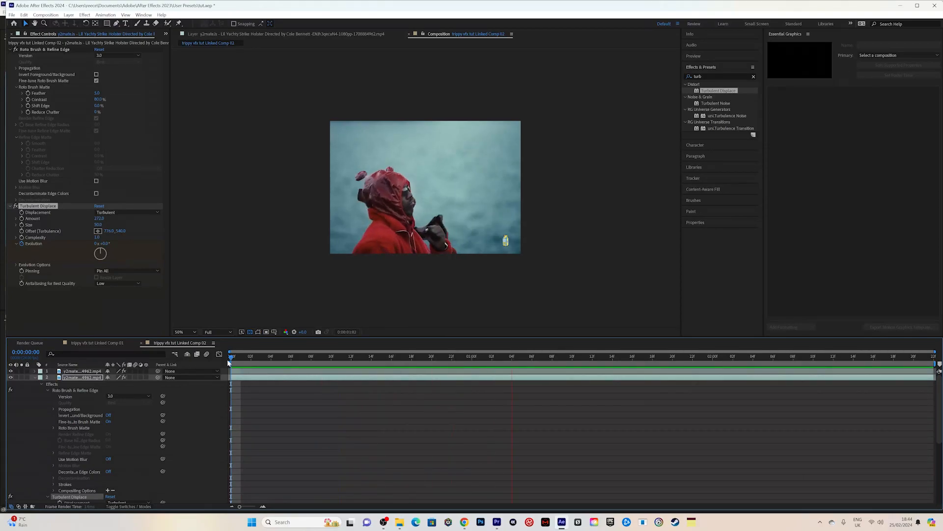
pyautogui.press('space')
# - Apply Easy Ease to both Evolution keyframes and place the last one at the clip's end
pyautogui.scroll(-4, 338, 449)
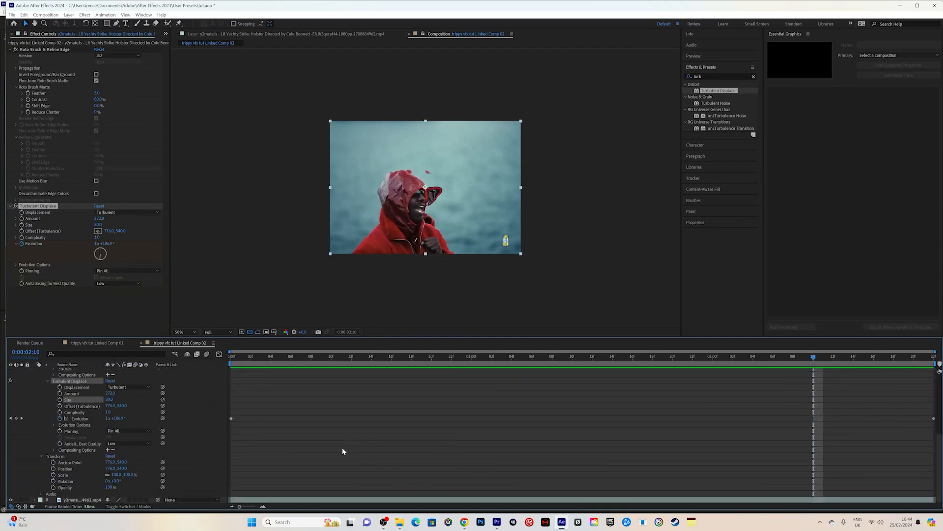
pyautogui.moveTo(936, 418); pyautogui.dragTo(226, 409)
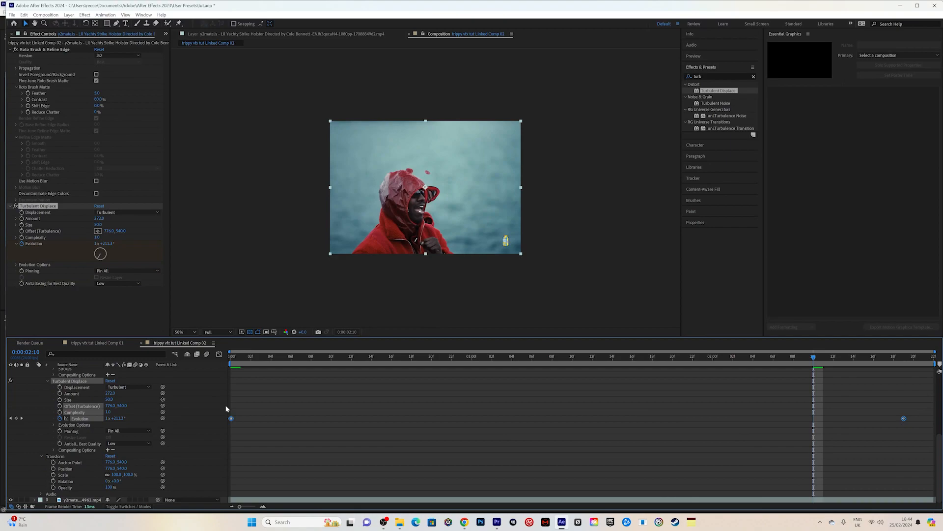
pyautogui.press('F9')
pyautogui.click(886, 433)
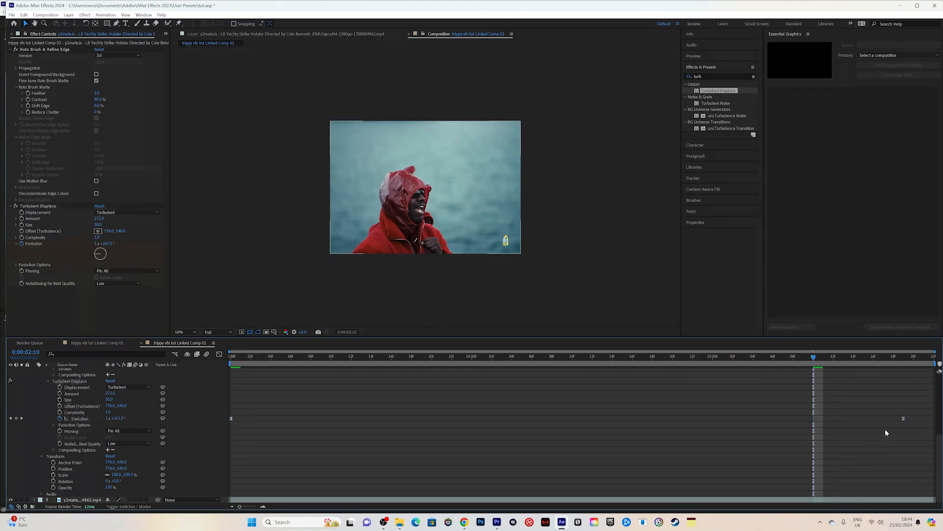
pyautogui.moveTo(904, 418); pyautogui.dragTo(935, 418)
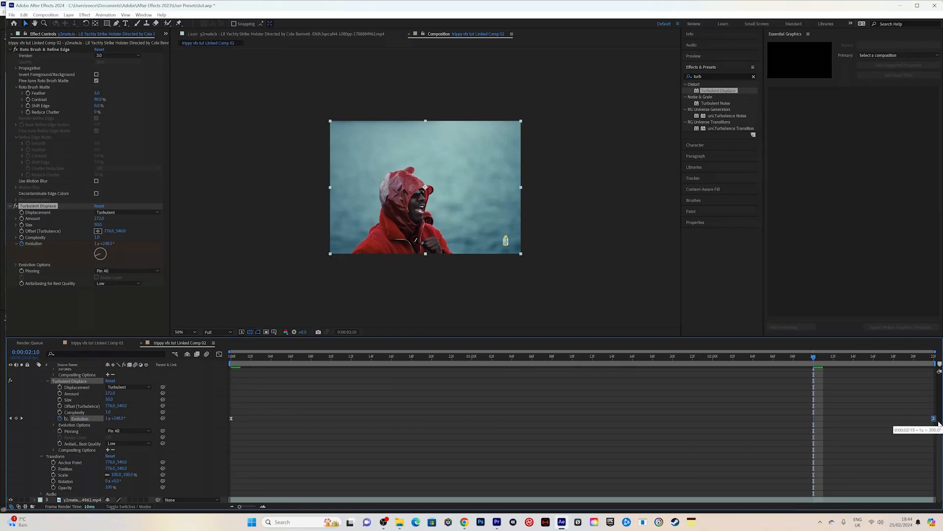
pyautogui.scroll(6, 590, 417)
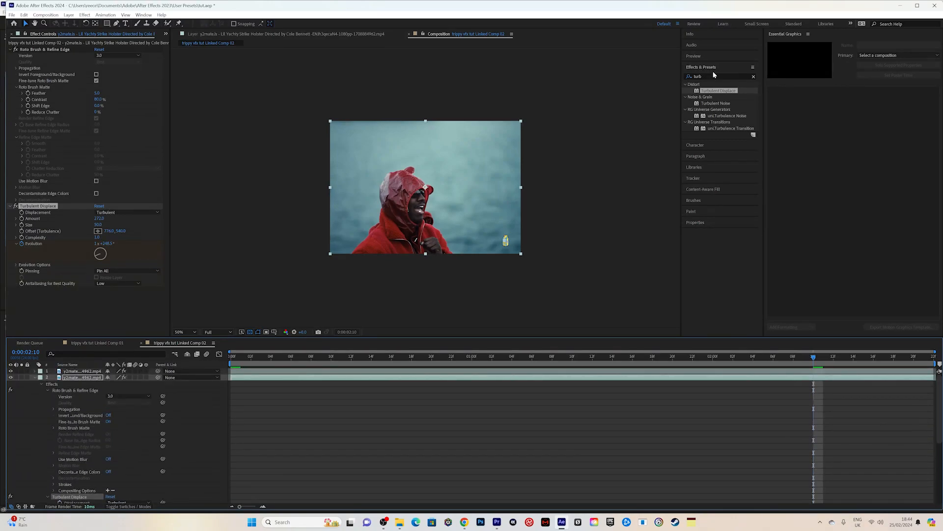
# - Find Gaussian Blur in the effects by searching for "blur" and apply it to the middle layer
pyautogui.moveTo(712, 77); pyautogui.dragTo(661, 79)
pyautogui.press('BackSpace')
pyautogui.write('b')
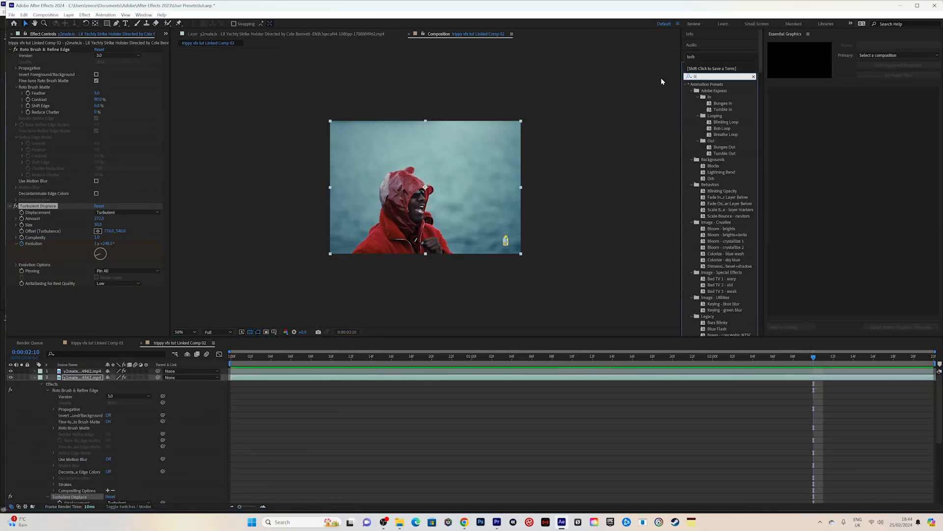
pyautogui.write('lur')
pyautogui.scroll(-5, 740, 172)
pyautogui.moveTo(727, 168); pyautogui.dragTo(235, 376)
# - Scrub the clip to 0:00:00:11 and set the middle layer's Gaussian Blur blurriness to about 13.1
pyautogui.click(379, 363)
pyautogui.moveTo(380, 362); pyautogui.dragTo(604, 379)
pyautogui.moveTo(594, 379); pyautogui.dragTo(344, 352)
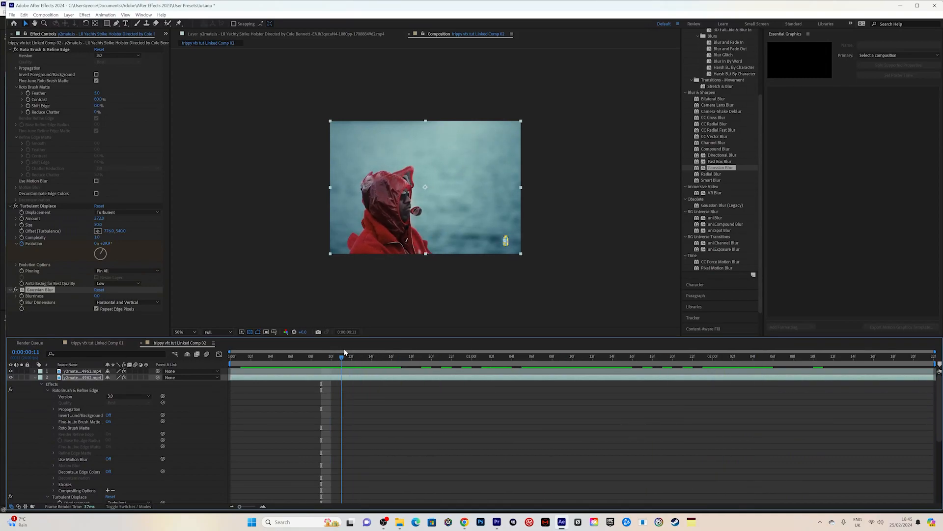
pyautogui.moveTo(97, 296); pyautogui.dragTo(144, 297)
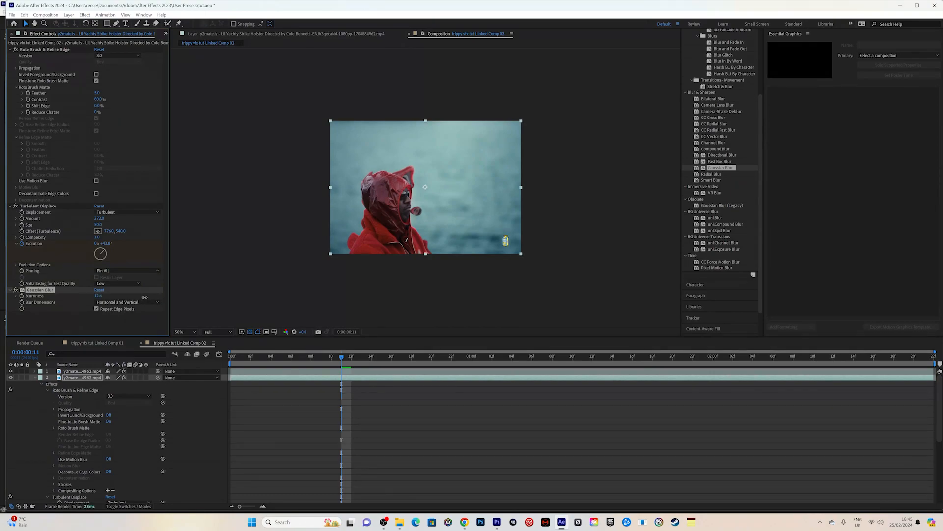
pyautogui.moveTo(146, 296); pyautogui.dragTo(146, 299)
# - Search the effects for "glow" and apply the Stylize Glow effect to the middle layer
pyautogui.scroll(3, 719, 186)
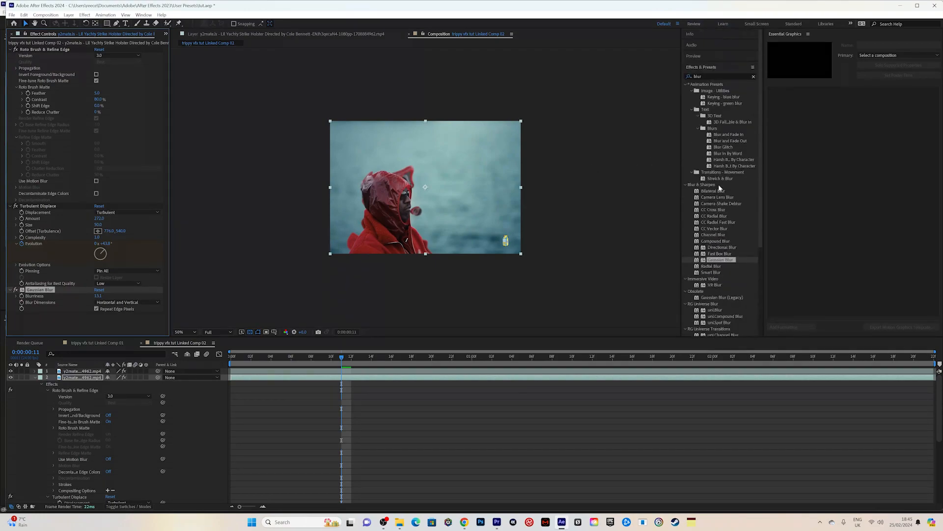
pyautogui.moveTo(708, 76); pyautogui.dragTo(638, 76)
pyautogui.press('BackSpace')
pyautogui.write('glow')
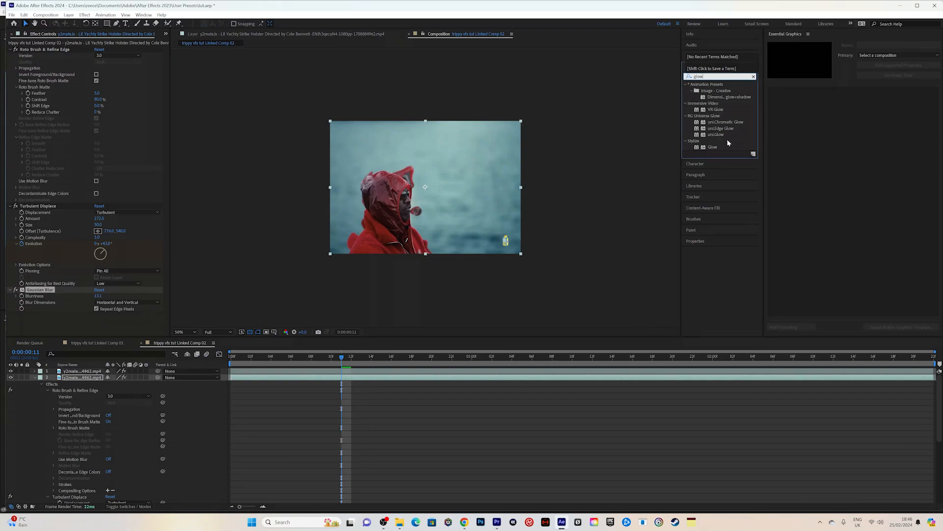
pyautogui.doubleClick(728, 146)
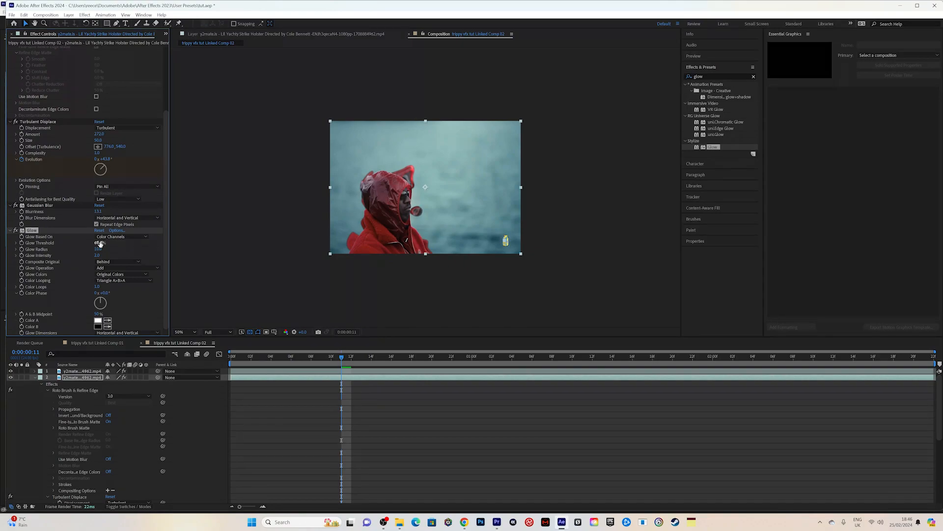
# - Set the middle layer's Glow to a 29% threshold, a radius of about 41 and an intensity of 2, previewing the result
pyautogui.moveTo(100, 243)
pyautogui.mouseDown()
pyautogui.moveTo(63, 242)
pyautogui.moveTo(122, 248)
pyautogui.moveTo(111, 248)
pyautogui.mouseUp()
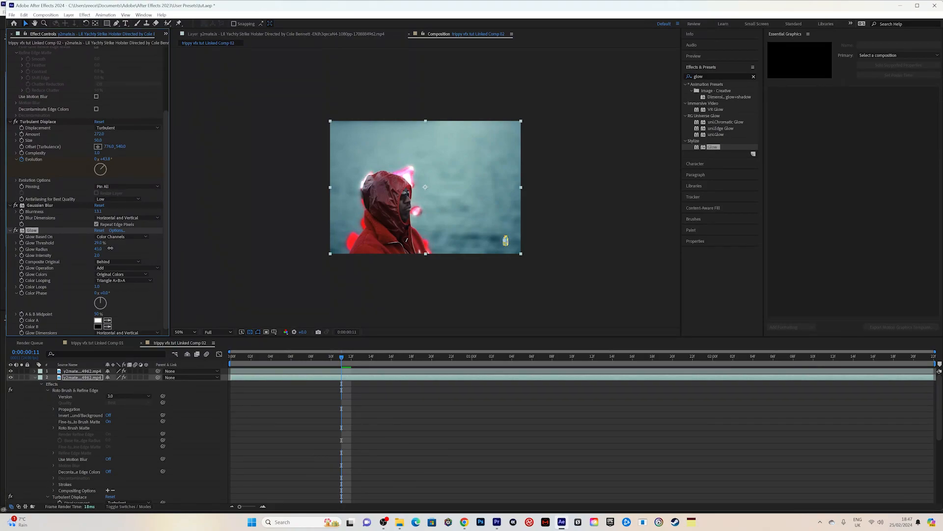
pyautogui.click(318, 359)
pyautogui.press('space')
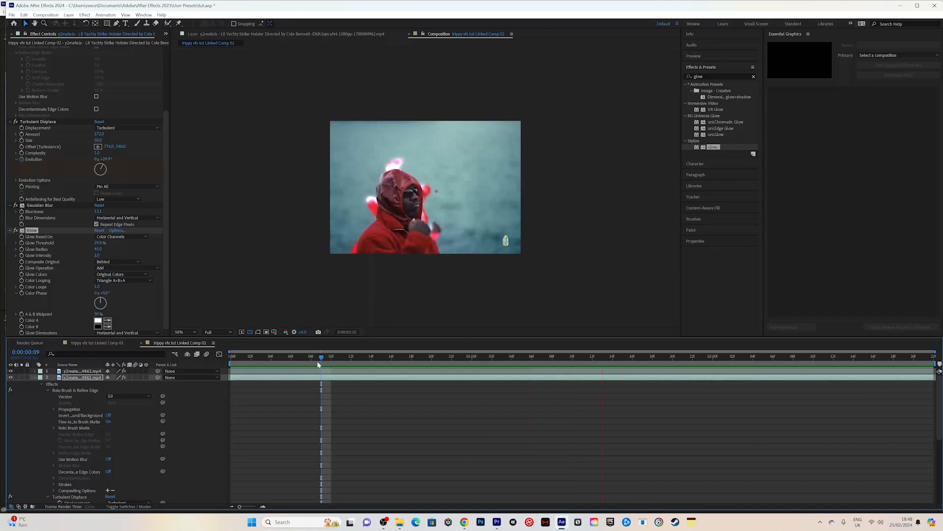
pyautogui.press('space')
pyautogui.moveTo(251, 358); pyautogui.dragTo(223, 357)
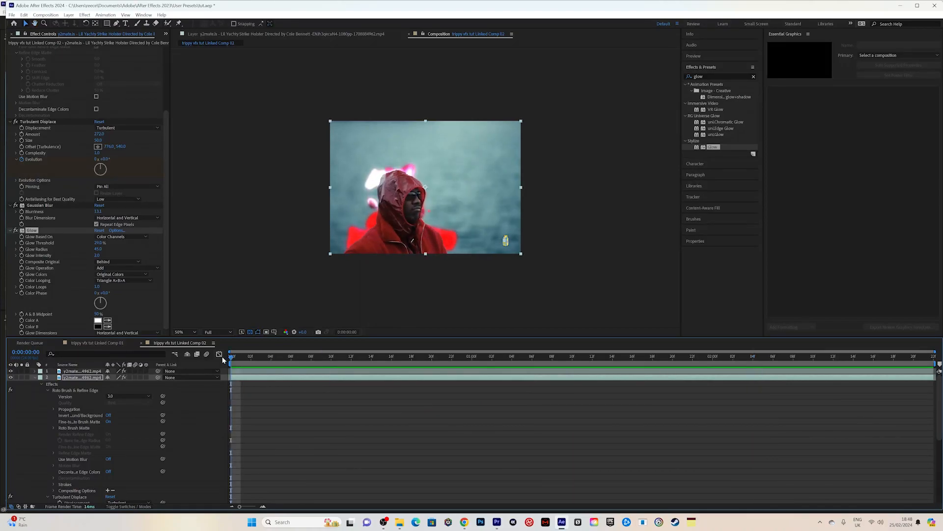
# - Apply the Glow effect to the top layer and lower its threshold to about 44%
pyautogui.click(246, 372)
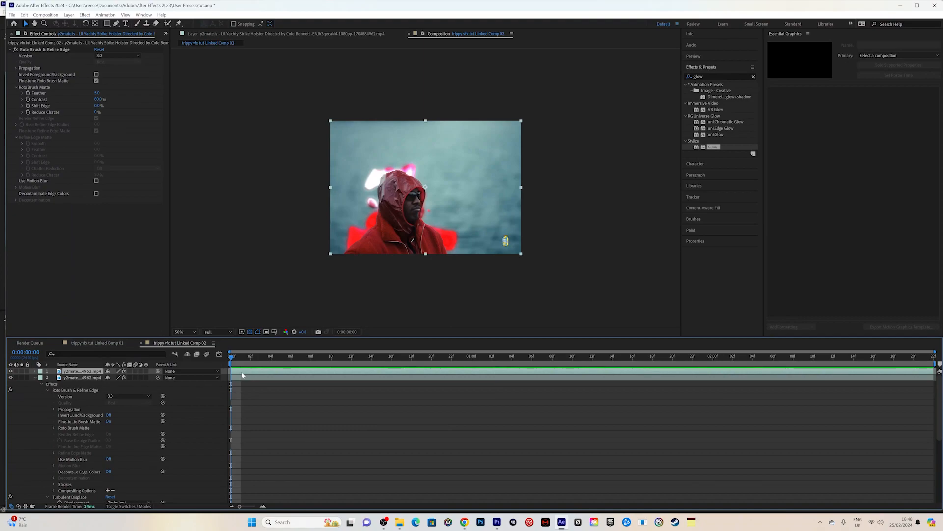
pyautogui.moveTo(719, 144); pyautogui.dragTo(380, 373)
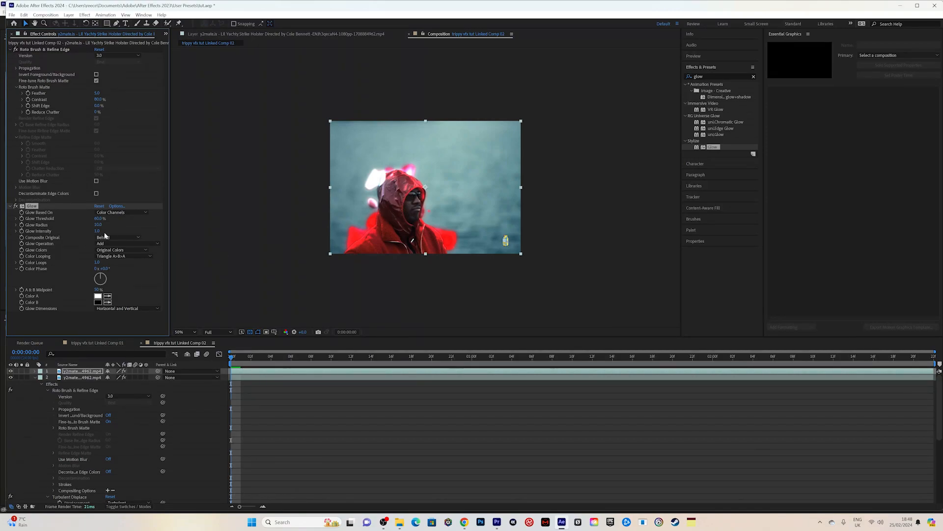
pyautogui.moveTo(99, 219); pyautogui.dragTo(78, 213)
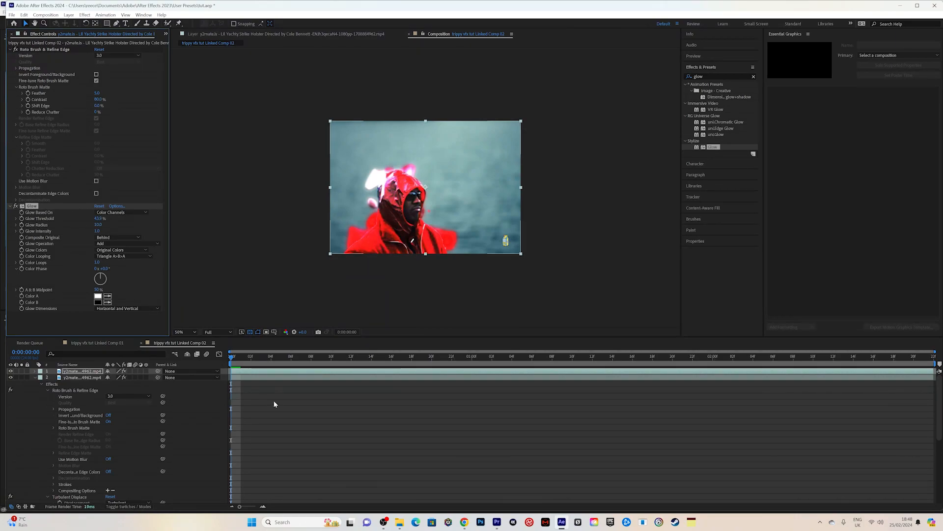
# - Compare with the middle layer's Glow, and set the top layer's Glow to threshold 30.6%, radius 38 and intensity 0.5
pyautogui.click(252, 378)
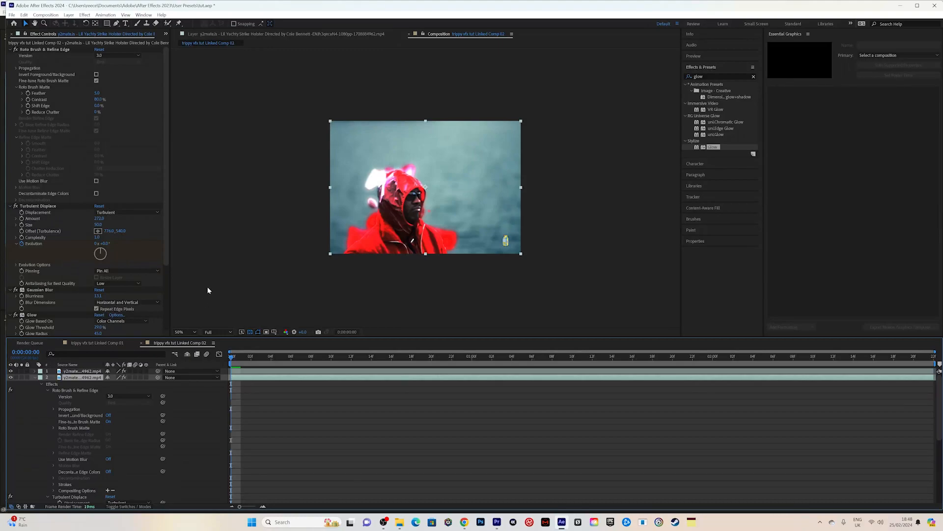
pyautogui.scroll(-4, 167, 253)
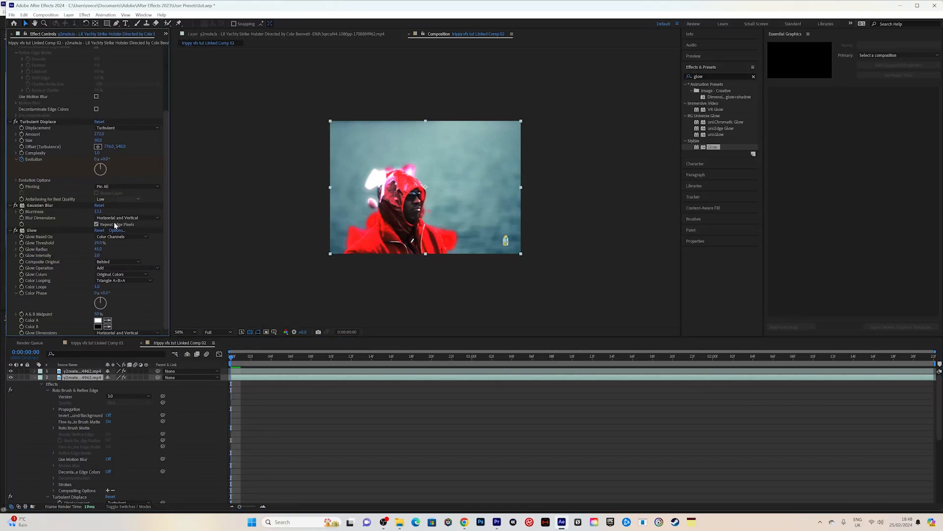
pyautogui.hotkey('ctrl', 'Up')
pyautogui.moveTo(102, 223); pyautogui.dragTo(86, 218)
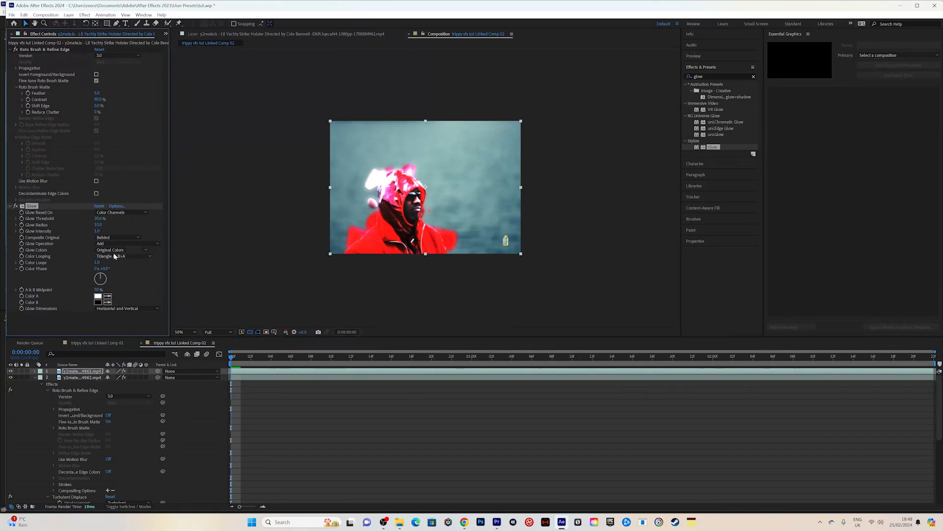
pyautogui.moveTo(100, 225); pyautogui.dragTo(110, 224)
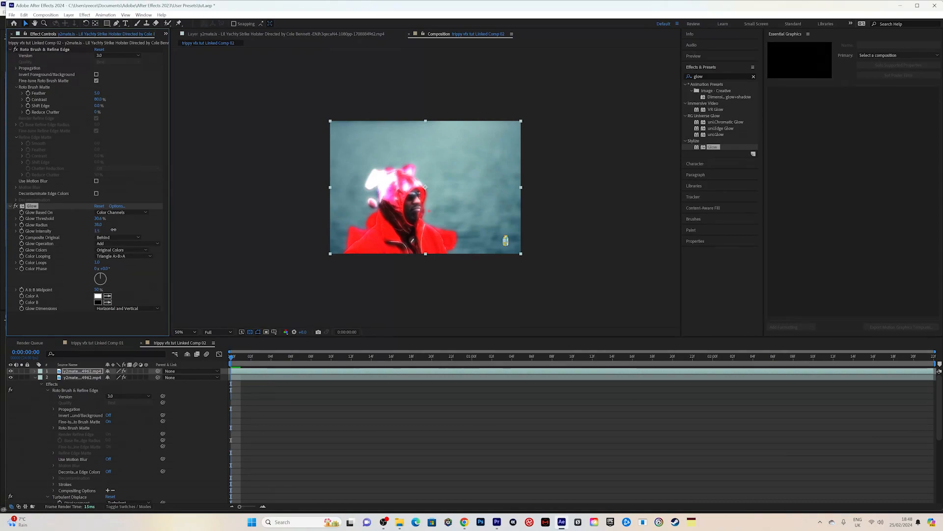
pyautogui.moveTo(98, 231); pyautogui.dragTo(84, 235)
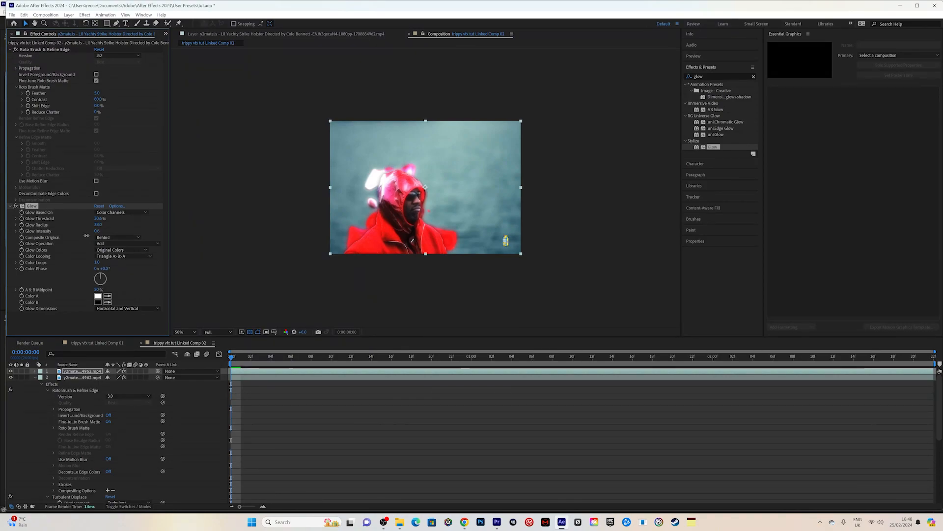
pyautogui.moveTo(268, 359); pyautogui.dragTo(412, 361)
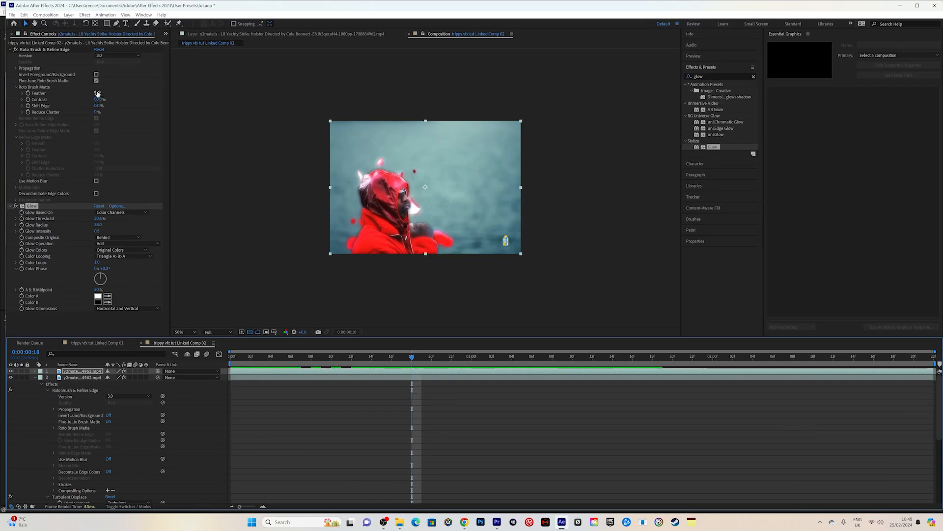
# - Set the top layer's Roto Brush Matte feather to 50 and preview from the clip's start
pyautogui.click(240, 370)
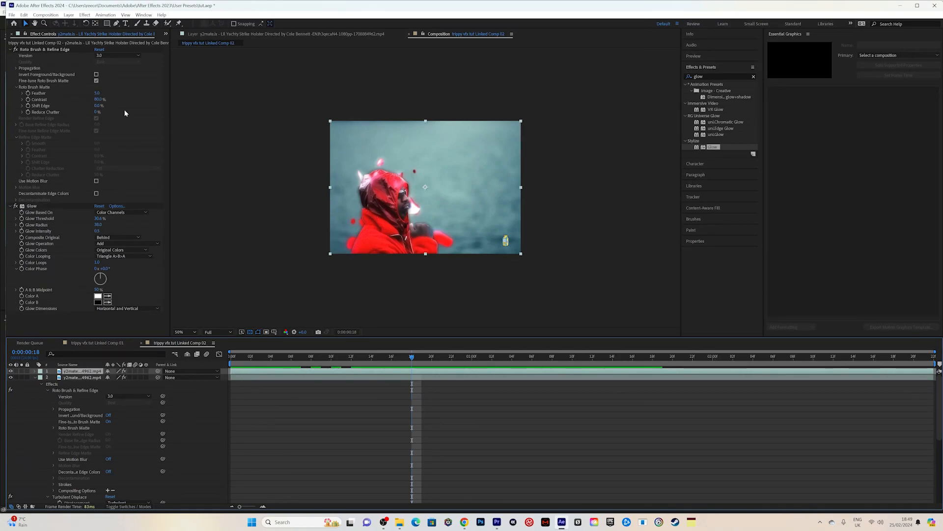
pyautogui.moveTo(97, 92); pyautogui.dragTo(131, 91)
pyautogui.moveTo(228, 98); pyautogui.dragTo(270, 99)
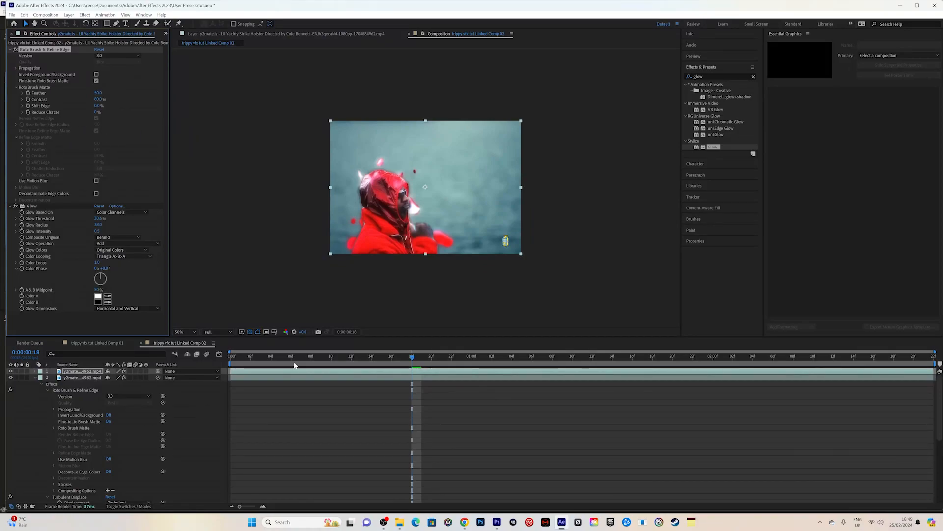
pyautogui.press('Home')
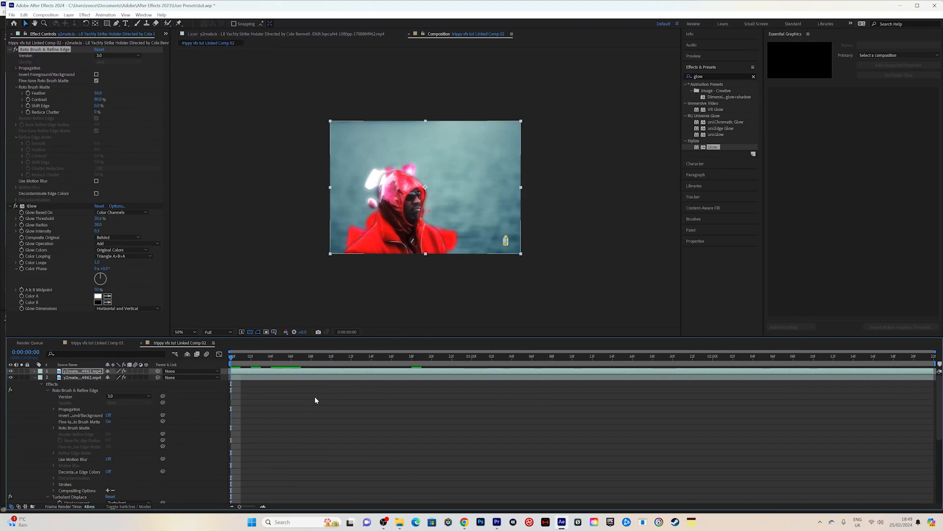
pyautogui.press('space')
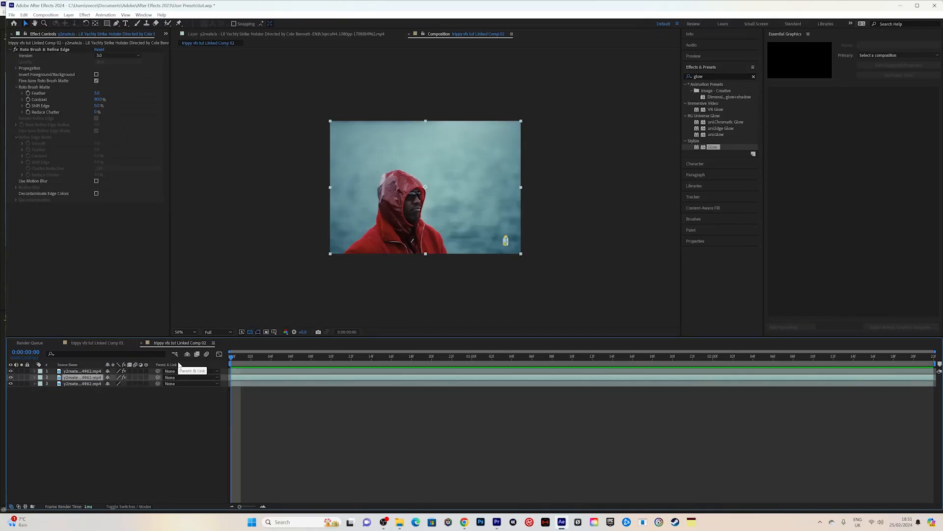
# - Reveal the middle layer's transform properties and set a Position keyframe at the clip's start
pyautogui.click(34, 377)
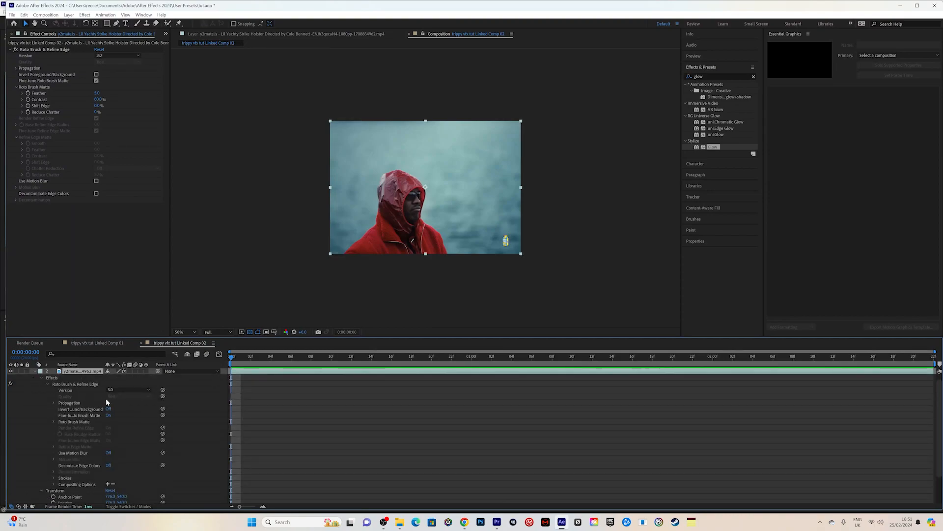
pyautogui.scroll(1, 74, 397)
pyautogui.click(41, 384)
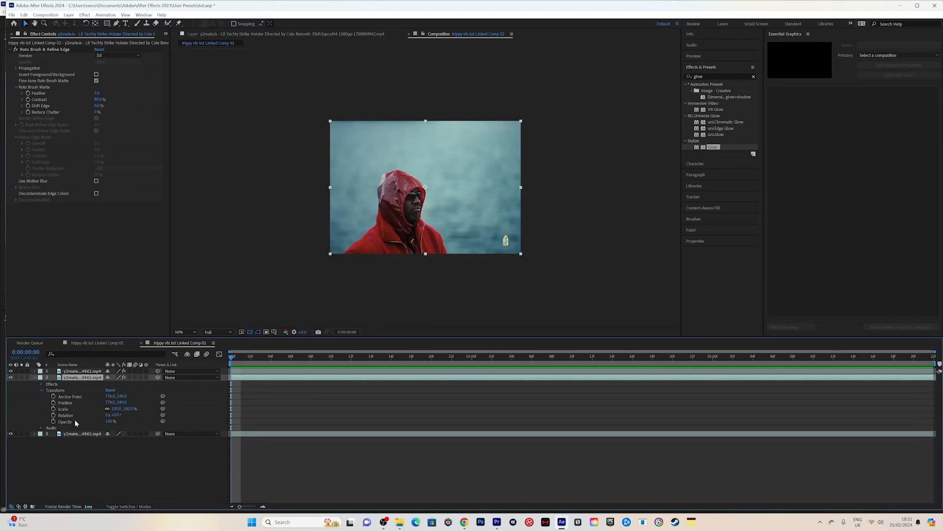
pyautogui.click(53, 404)
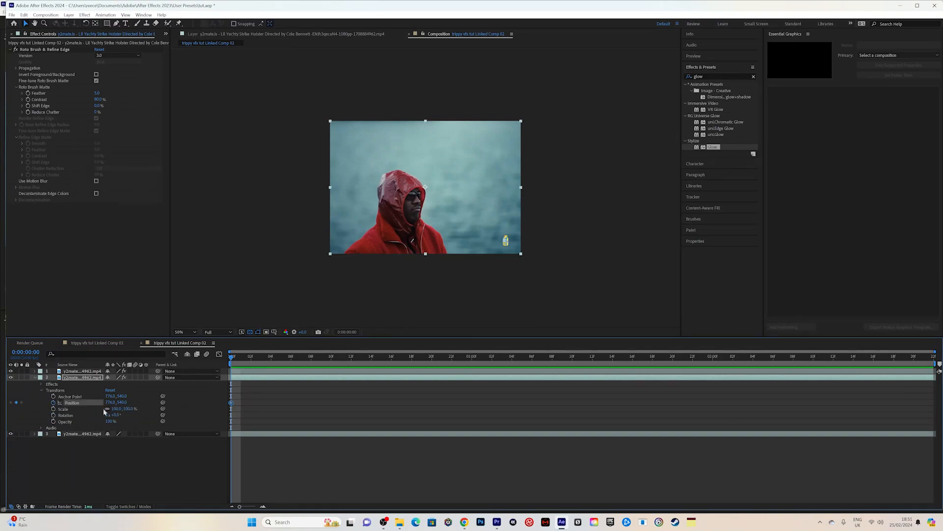
# - Keyframe the middle layer's Position at 0:00:01:04 with the copy shifted horizontally to the right, and preview the movement
pyautogui.moveTo(310, 357); pyautogui.dragTo(515, 352)
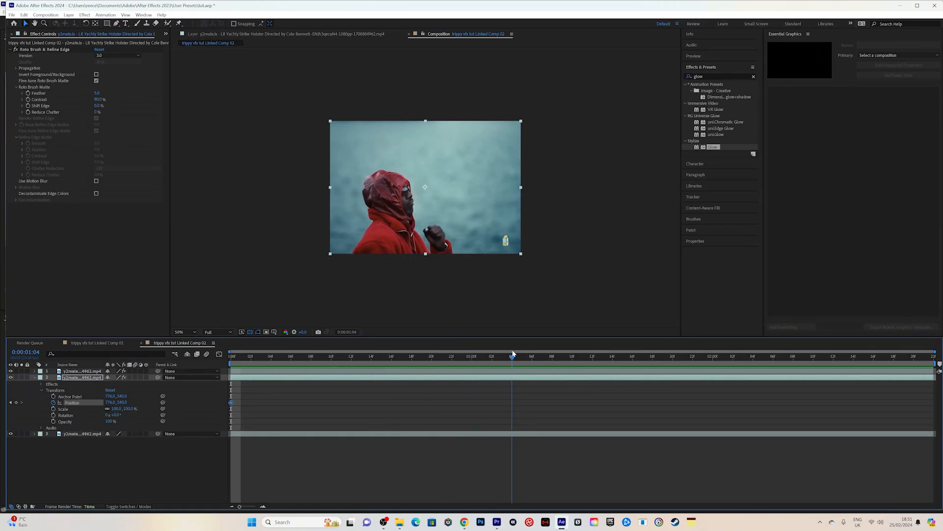
pyautogui.moveTo(110, 402); pyautogui.dragTo(308, 390)
pyautogui.press('space')
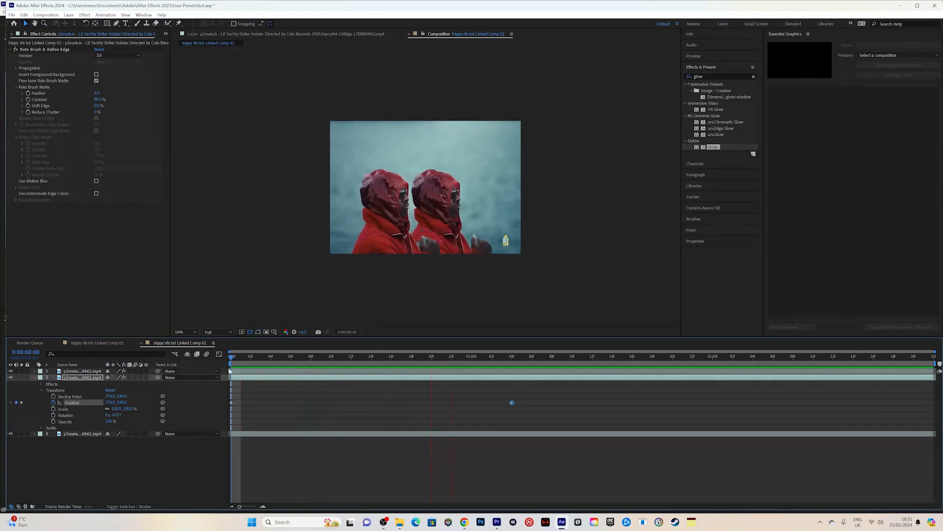
# - Move the middle layer's second Position keyframe earlier to 0:00:00:18 and preview the faster movement from the clip's start
pyautogui.moveTo(233, 357); pyautogui.dragTo(413, 410)
pyautogui.press('Home')
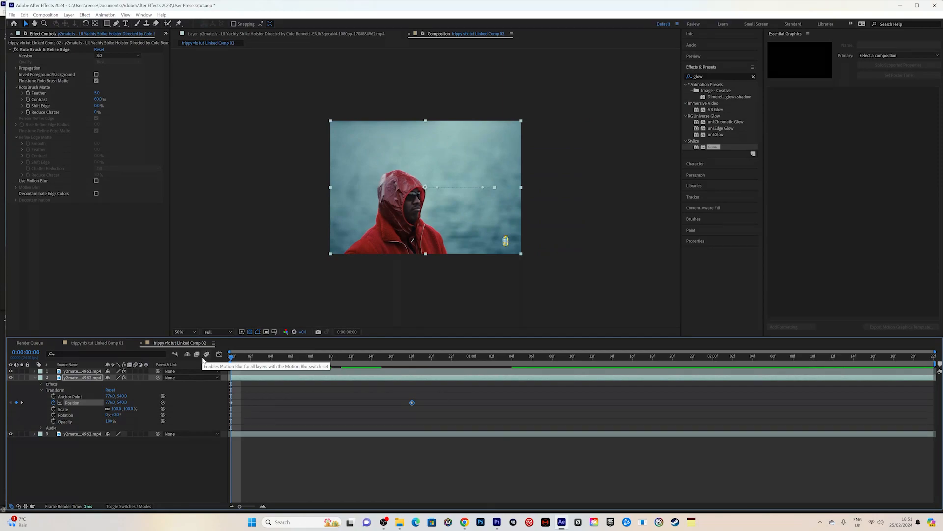
pyautogui.press('space')
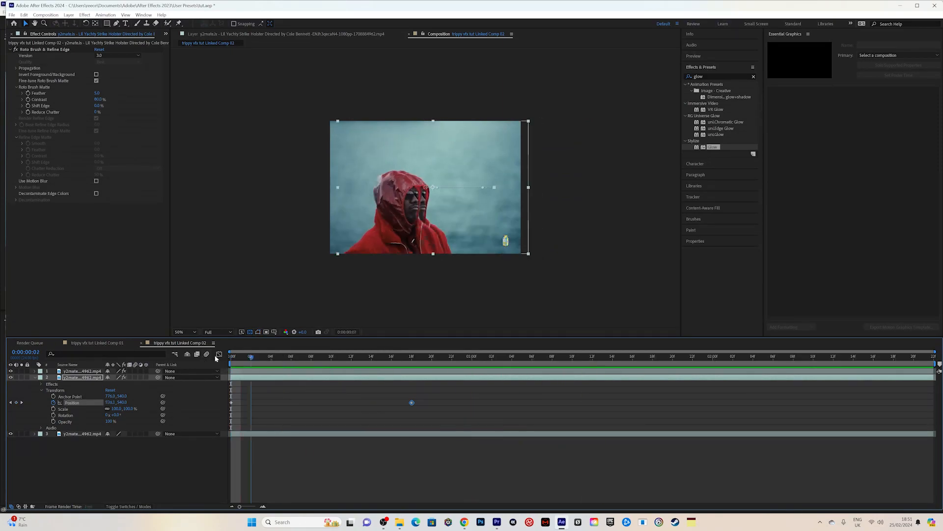
# - Shift the middle layer's copy further to the right at 0:00:00:18 and preview the movement
pyautogui.moveTo(394, 355); pyautogui.dragTo(411, 360)
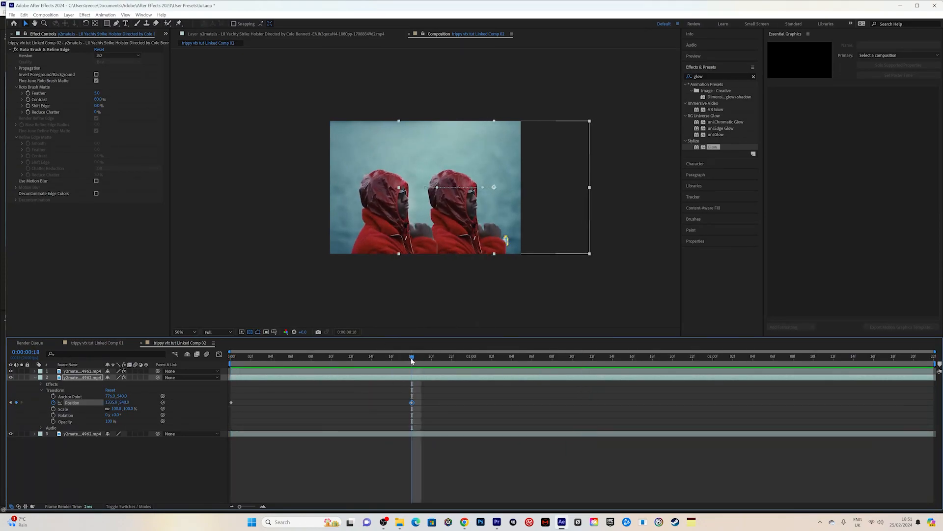
pyautogui.moveTo(494, 188)
pyautogui.mouseDown()
pyautogui.moveTo(517, 191)
pyautogui.moveTo(507, 191)
pyautogui.mouseUp()
pyautogui.press('space')
# - Apply Easy Ease to both of the middle layer's Position keyframes and preview the movement from the clip's start
pyautogui.moveTo(453, 410); pyautogui.dragTo(210, 385)
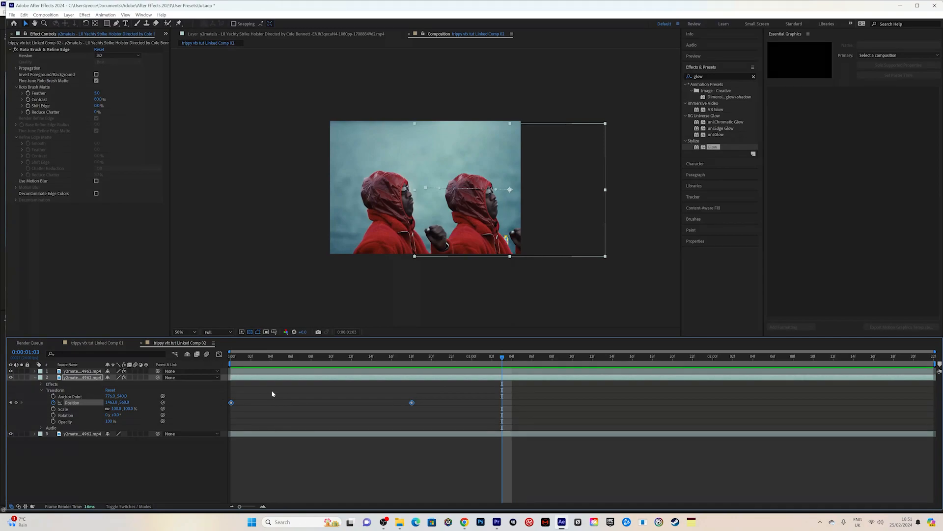
pyautogui.press('F9')
pyautogui.press('Home')
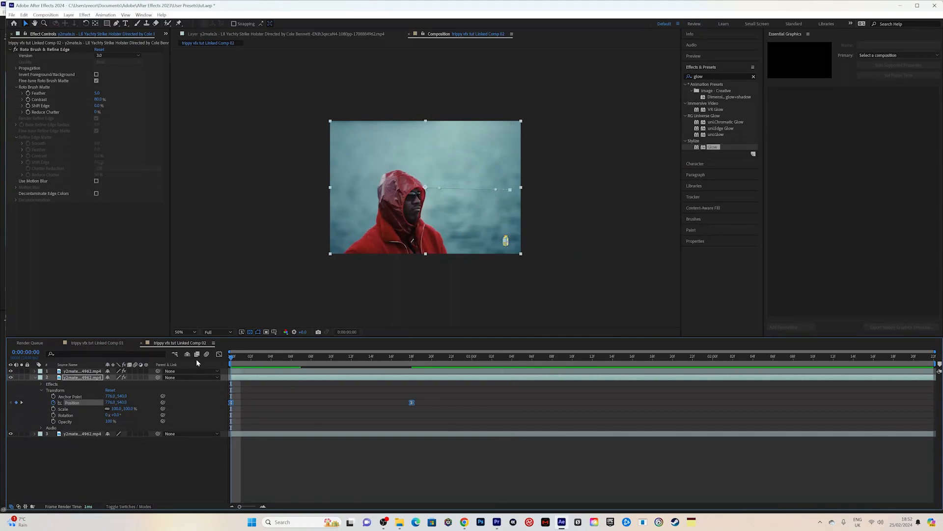
pyautogui.press('space')
pyautogui.press('space')
pyautogui.press('space')
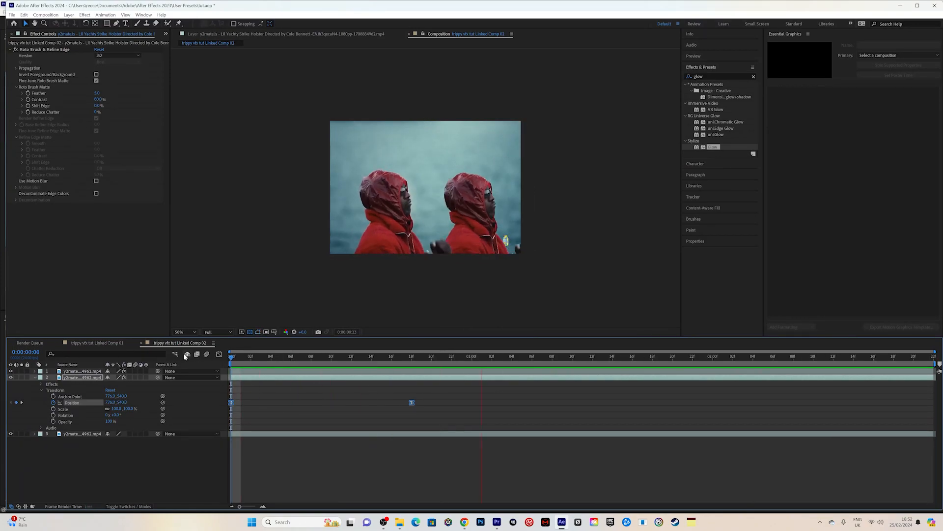
pyautogui.moveTo(233, 357); pyautogui.dragTo(414, 371)
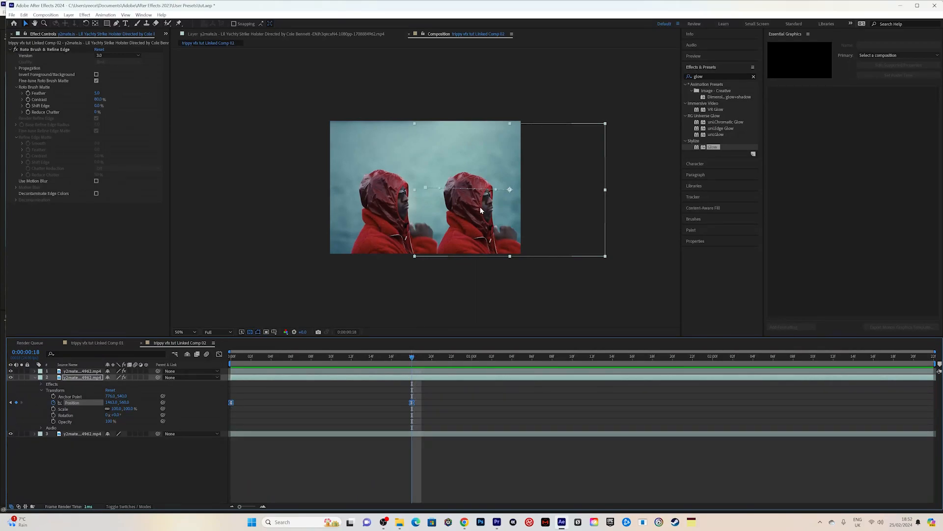
pyautogui.moveTo(412, 357); pyautogui.dragTo(233, 364)
pyautogui.press('space')
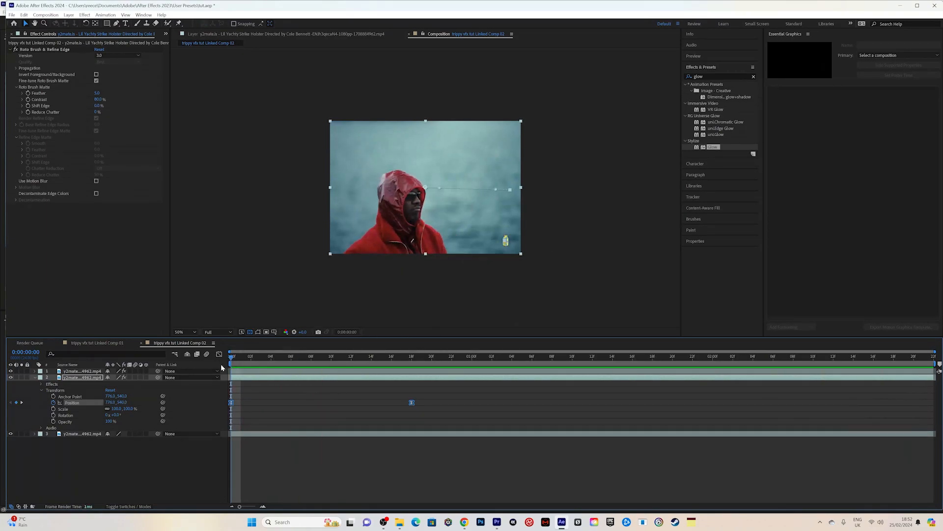
# - Apply the Turbulent Displace effect to the middle layer while at 0:00:00:18
pyautogui.click(414, 354)
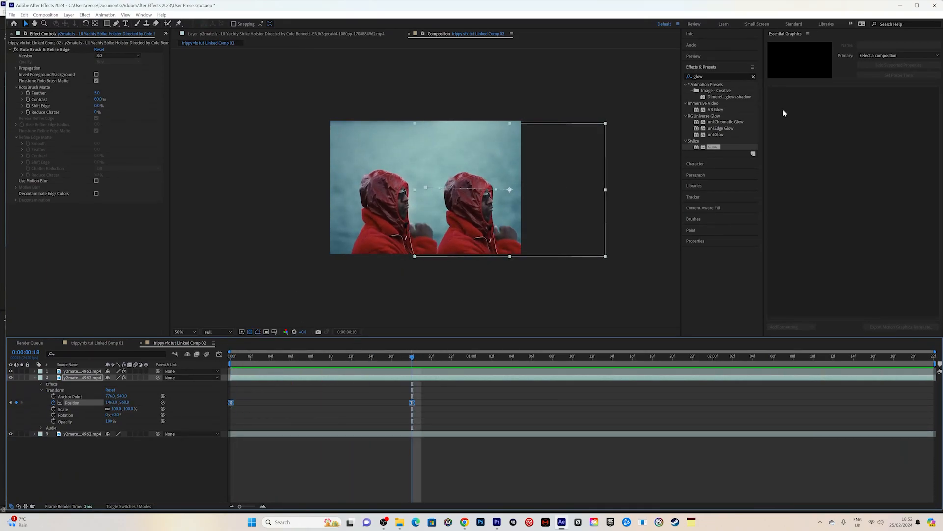
pyautogui.click(727, 77)
pyautogui.write('tru')
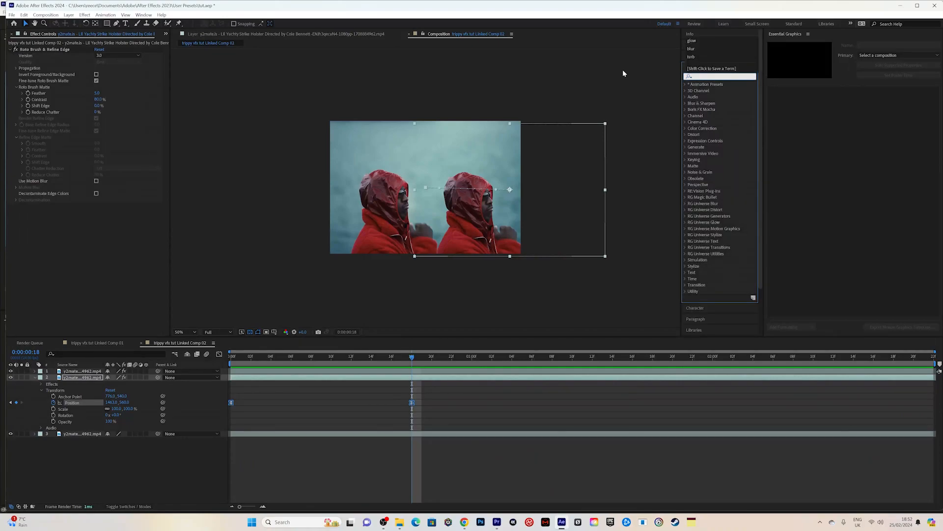
pyautogui.press('BackSpace')
pyautogui.press('BackSpace')
pyautogui.write('urb')
pyautogui.moveTo(719, 90); pyautogui.dragTo(245, 381)
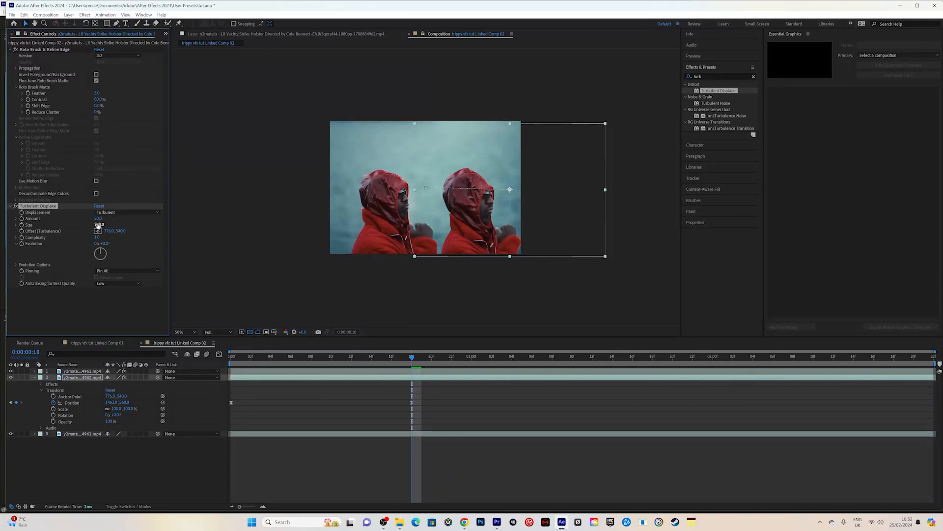
# - Give the middle layer's Turbulent Displace a negative Amount, and set Amount and Size keyframes at the clip's start
pyautogui.moveTo(98, 218); pyautogui.dragTo(123, 217)
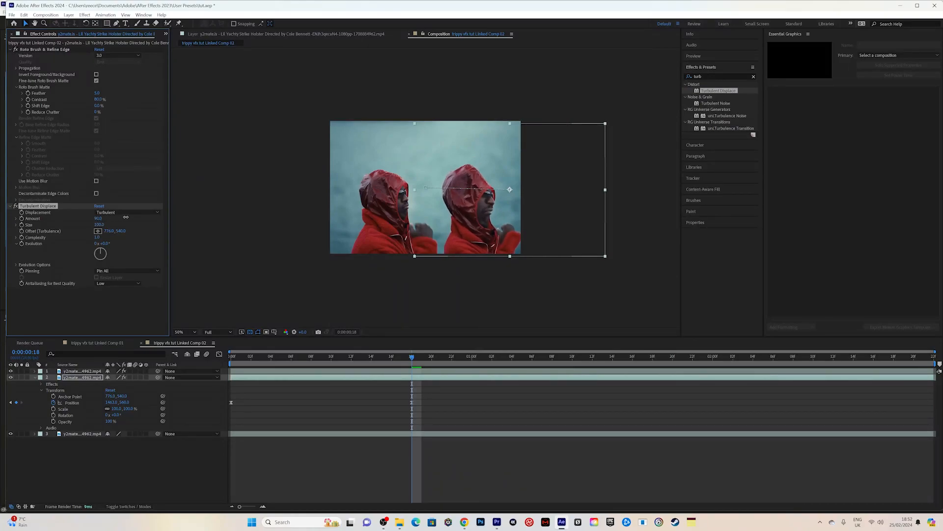
pyautogui.moveTo(124, 217); pyautogui.dragTo(129, 217)
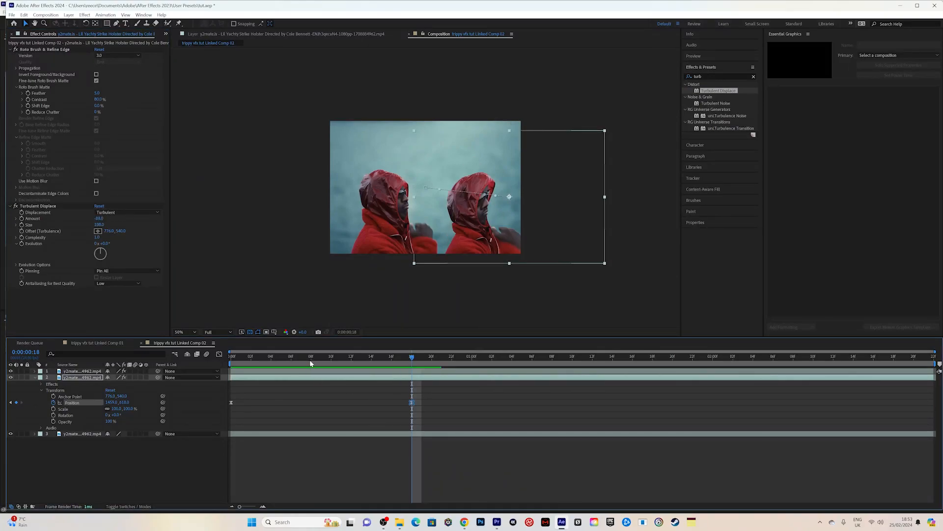
pyautogui.moveTo(310, 360); pyautogui.dragTo(230, 360)
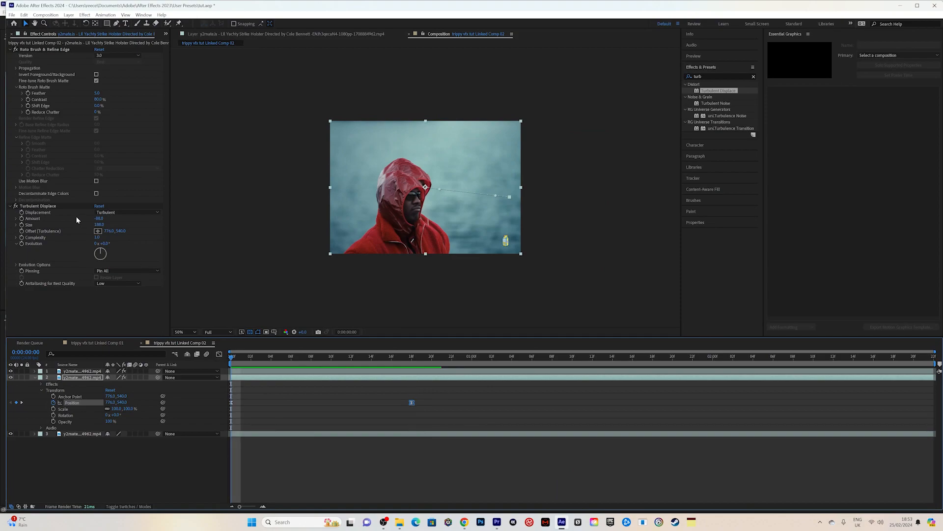
pyautogui.click(22, 223)
pyautogui.click(22, 224)
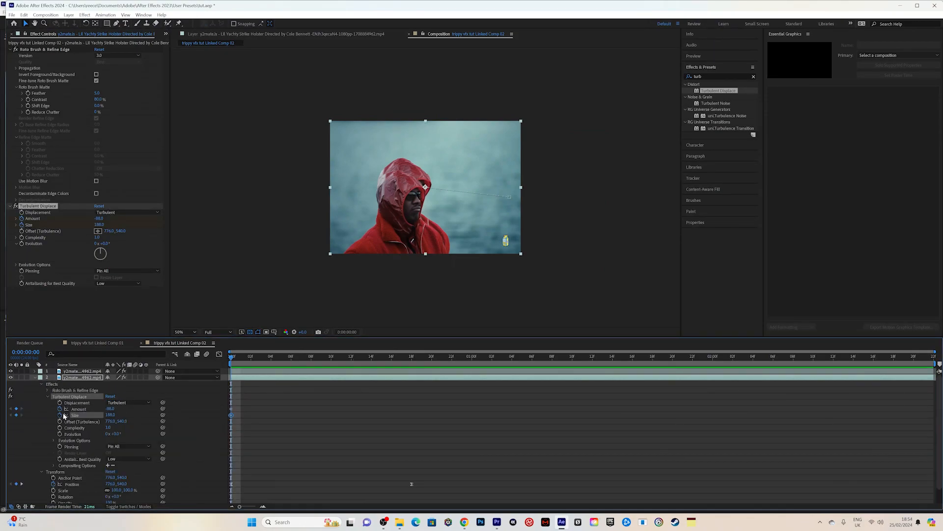
# - Move the Turbulent Displace Amount and Size keyframes to 0:00:00:18 and reset both properties at the clip's start to 50 and 100
pyautogui.moveTo(250, 423); pyautogui.dragTo(414, 413)
pyautogui.click(416, 357)
pyautogui.moveTo(417, 357); pyautogui.dragTo(219, 366)
pyautogui.rightClick(79, 417)
pyautogui.click(147, 374)
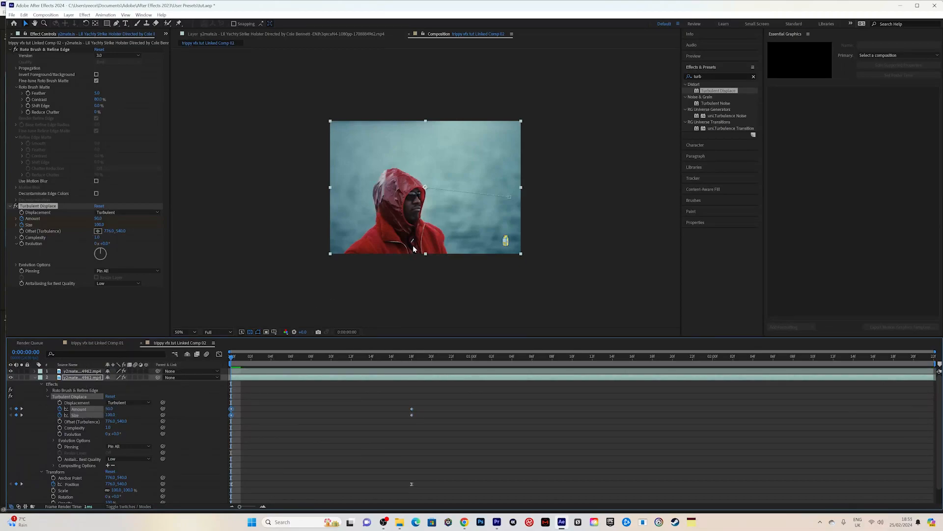
# - Apply Easy Ease to the Turbulent Displace Amount and Size keyframes and preview the displacement from the clip's start
pyautogui.moveTo(246, 358)
pyautogui.mouseDown()
pyautogui.moveTo(410, 350)
pyautogui.moveTo(233, 351)
pyautogui.moveTo(421, 350)
pyautogui.moveTo(397, 342)
pyautogui.moveTo(468, 357)
pyautogui.moveTo(667, 358)
pyautogui.moveTo(777, 350)
pyautogui.moveTo(231, 351)
pyautogui.mouseUp()
pyautogui.moveTo(445, 421); pyautogui.dragTo(212, 388)
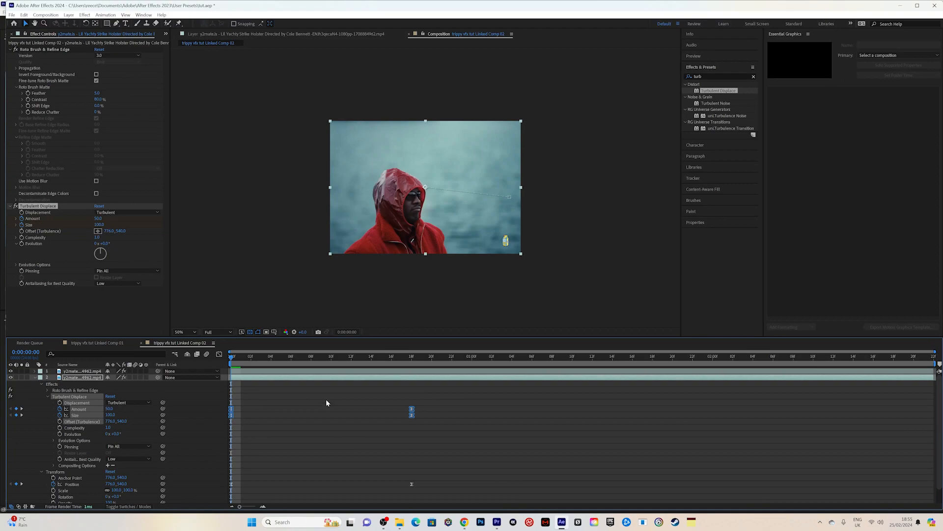
pyautogui.press('space')
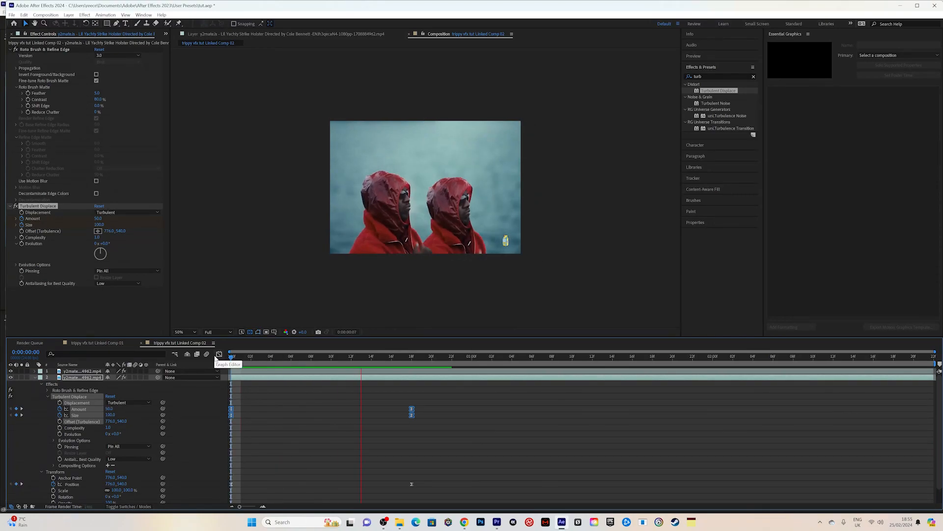
pyautogui.press('space')
pyautogui.press('space')
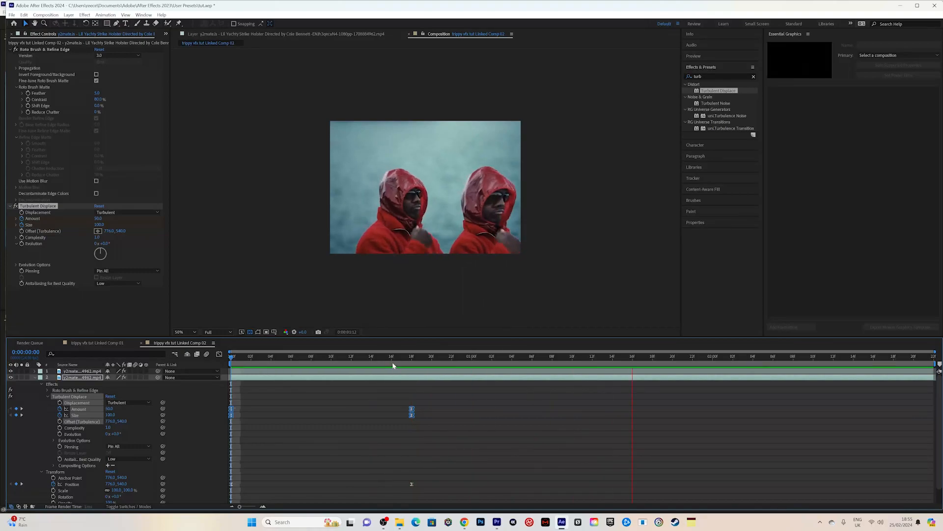
# - Set the Turbulent Displace Size to about 300 at 0:00:00:18 and move the displaced copy slightly down
pyautogui.click(412, 358)
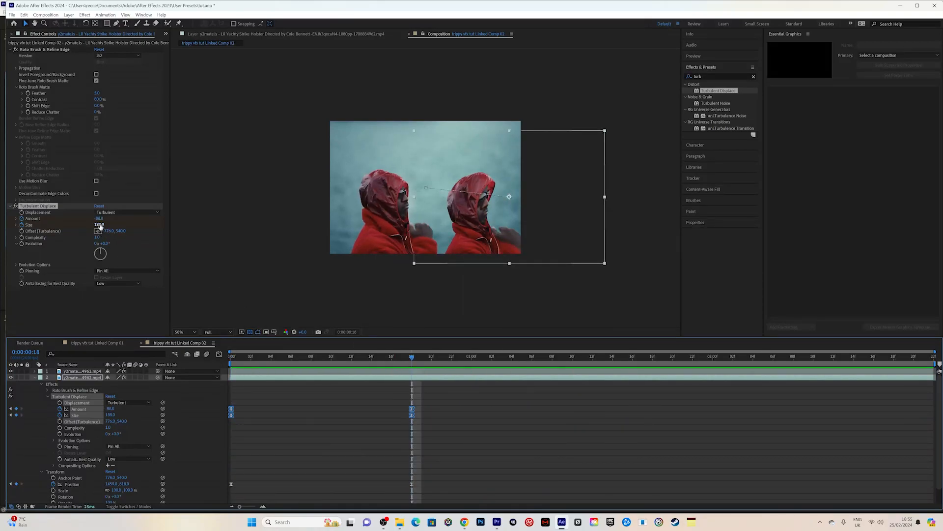
pyautogui.moveTo(99, 224)
pyautogui.mouseDown()
pyautogui.moveTo(147, 220)
pyautogui.moveTo(108, 223)
pyautogui.mouseUp()
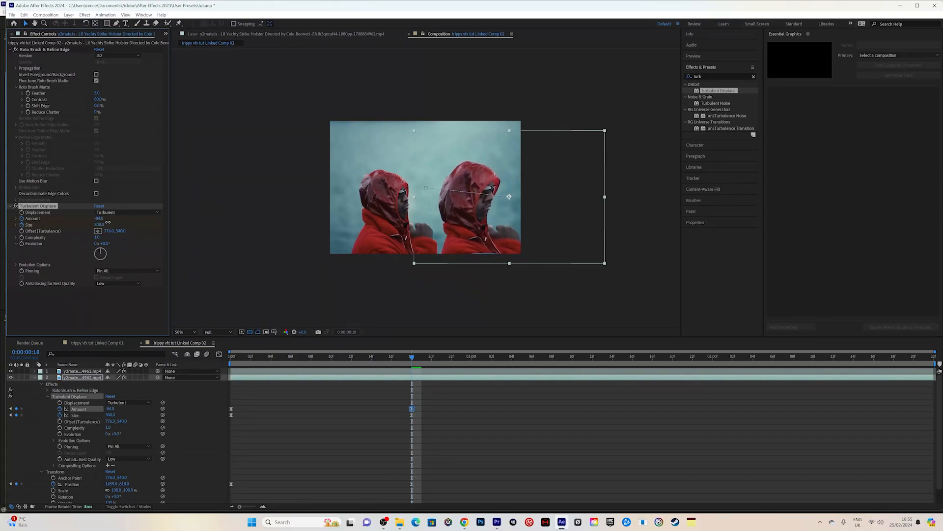
pyautogui.moveTo(472, 227); pyautogui.dragTo(473, 230)
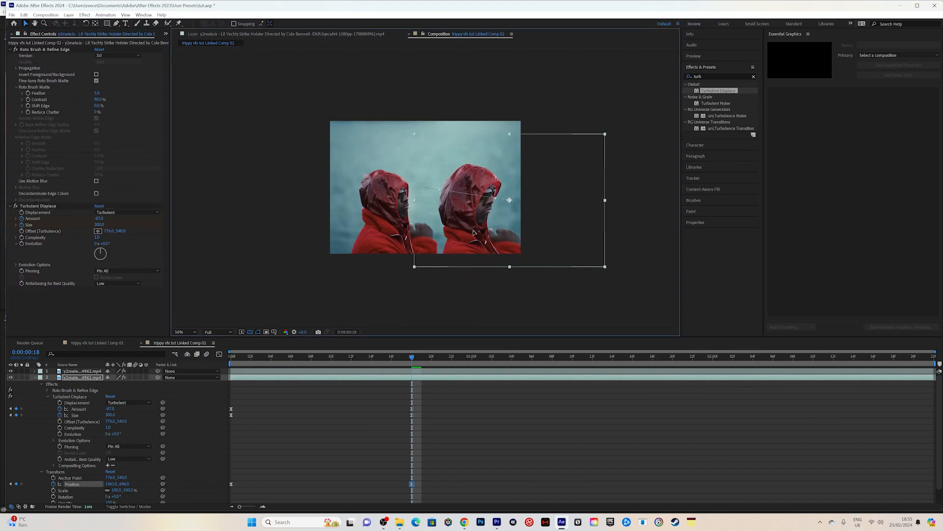
pyautogui.click(458, 307)
# - Preview the displaced copy's movement from the clip's start
pyautogui.moveTo(305, 361); pyautogui.dragTo(226, 363)
pyautogui.press('space')
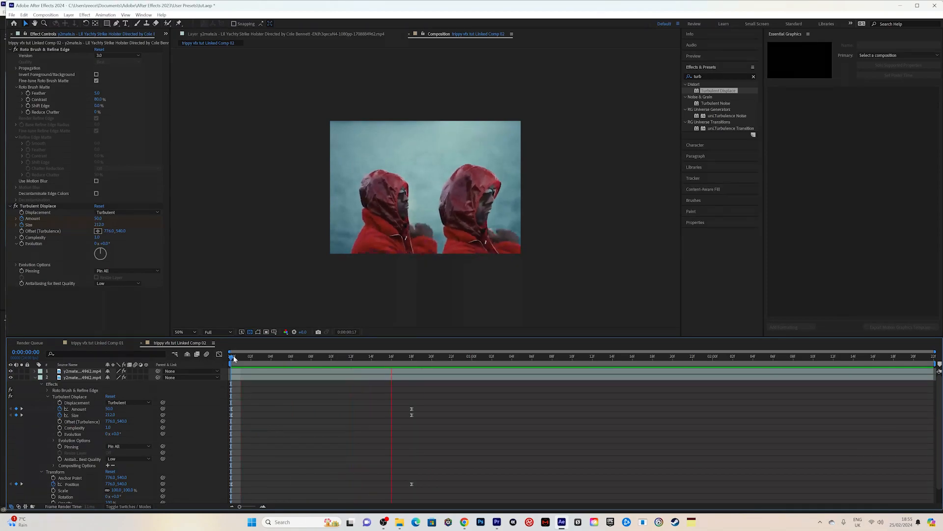
pyautogui.press('space')
pyautogui.press('space')
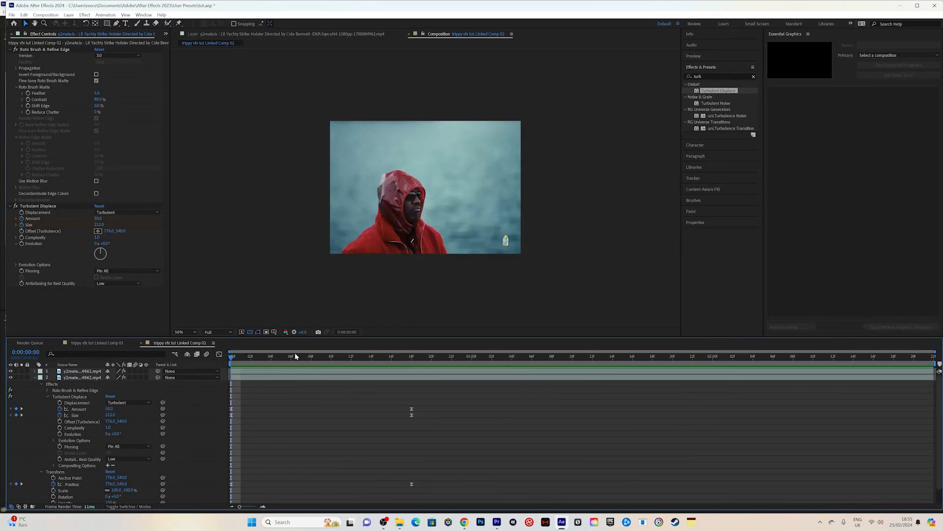
# - Apply the Glow effect to the middle layer while at 0:00:00:18
pyautogui.click(412, 359)
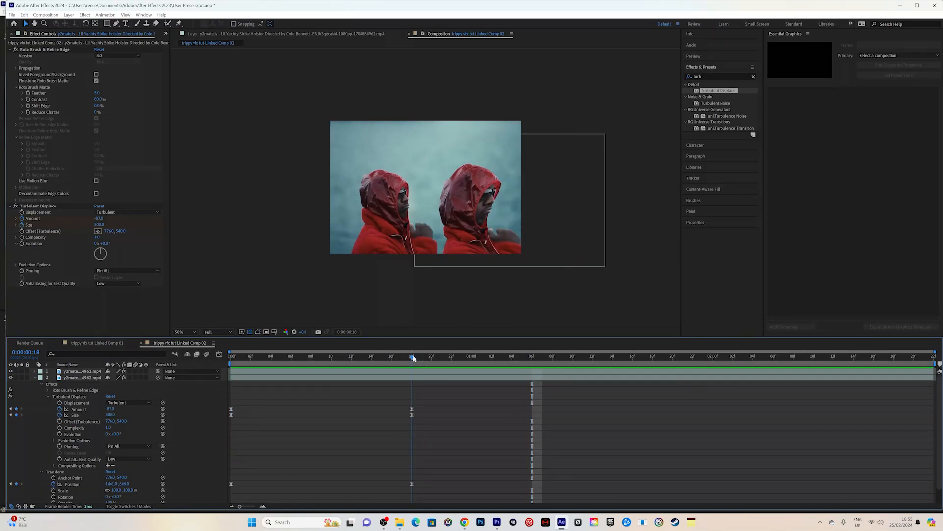
pyautogui.moveTo(709, 76); pyautogui.dragTo(663, 76)
pyautogui.write('glow')
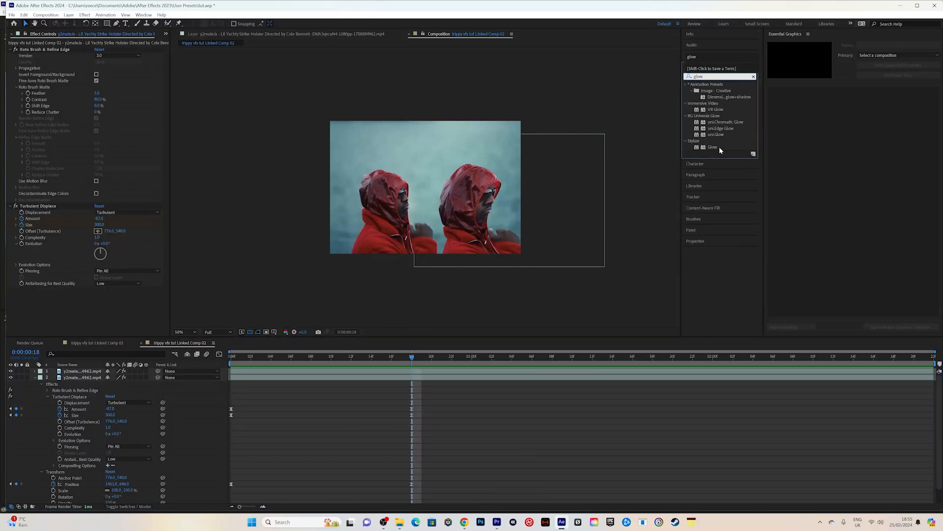
pyautogui.moveTo(720, 150); pyautogui.dragTo(275, 374)
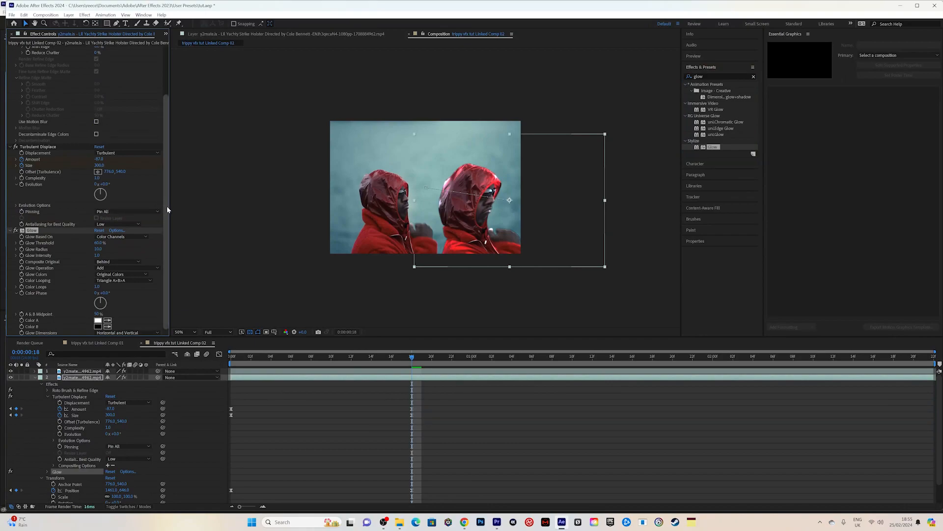
# - Keyframe the middle layer's Glow Threshold and Radius from 60% and 10 at the start to a stronger glow at 0:00:00:18, and review it
pyautogui.moveTo(99, 243)
pyautogui.mouseDown()
pyautogui.moveTo(69, 244)
pyautogui.moveTo(103, 247)
pyautogui.mouseUp()
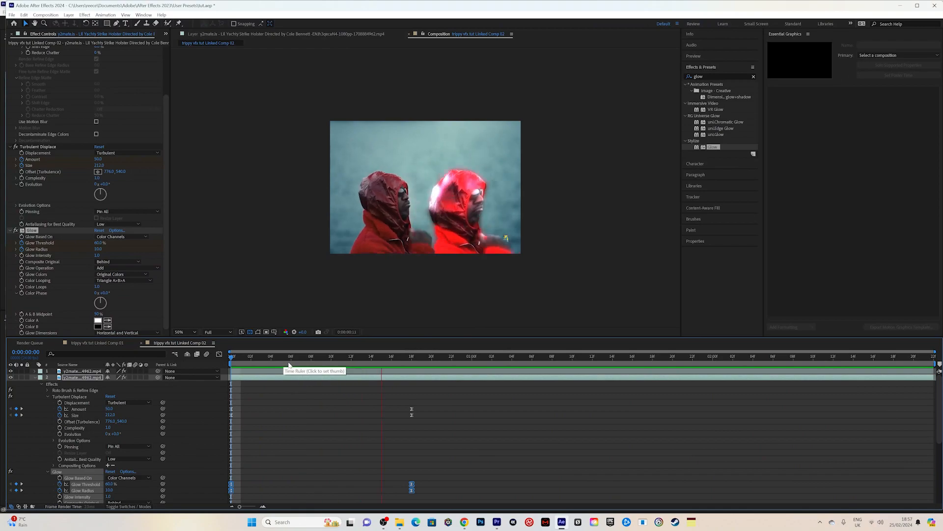
pyautogui.click(343, 363)
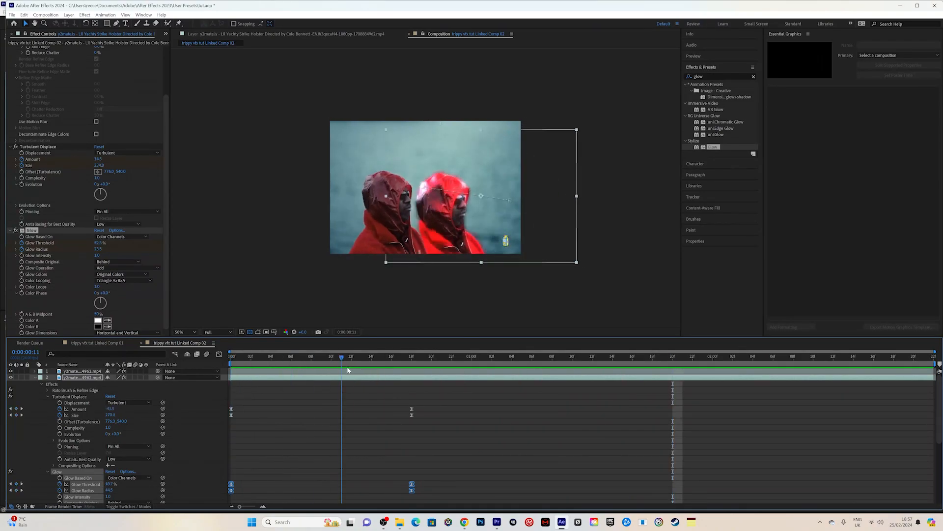
pyautogui.moveTo(346, 370); pyautogui.dragTo(372, 366)
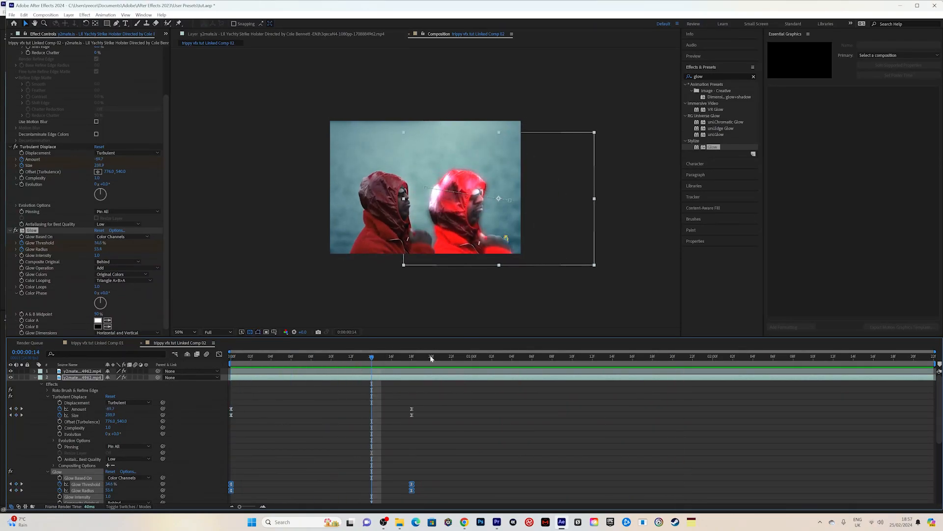
# - Raise the middle layer's Roto Brush Matte feather to about 60
pyautogui.click(274, 377)
pyautogui.moveTo(167, 110); pyautogui.dragTo(172, 52)
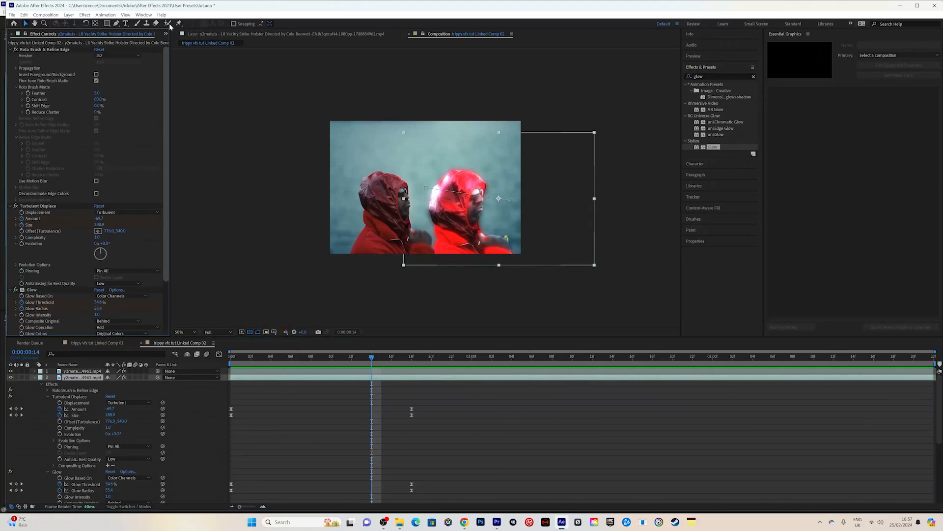
pyautogui.moveTo(97, 92); pyautogui.dragTo(174, 94)
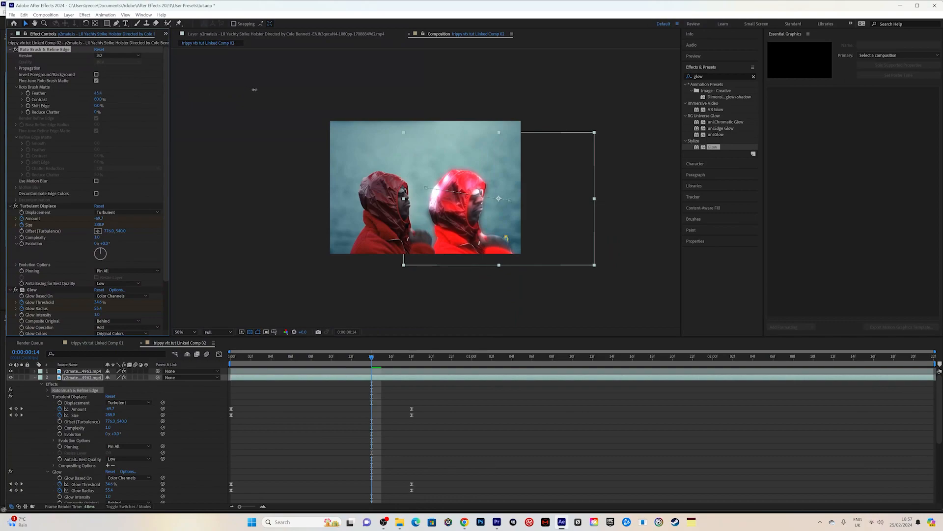
pyautogui.moveTo(314, 86); pyautogui.dragTo(301, 87)
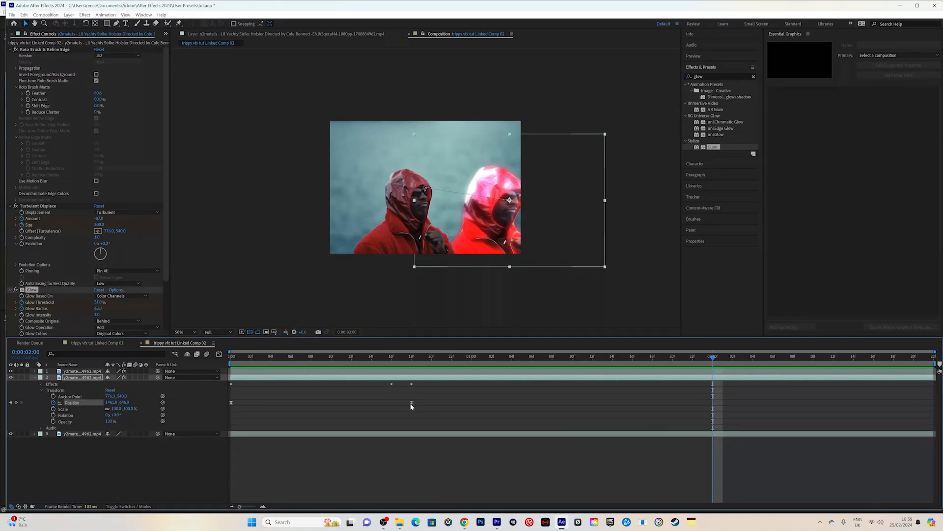
# - Move the middle layer's second Position keyframe to 0:00:00:16 and preview from the clip's start
pyautogui.click(407, 401)
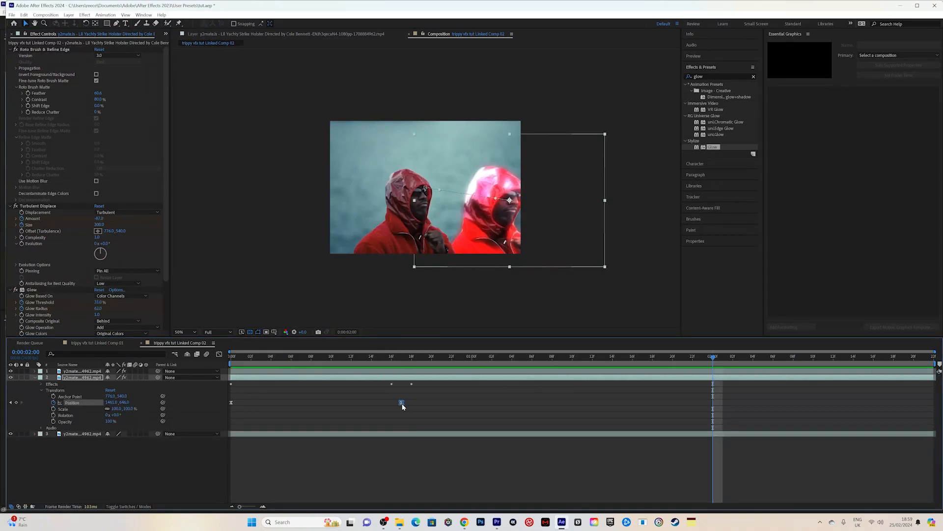
pyautogui.moveTo(388, 357); pyautogui.dragTo(215, 362)
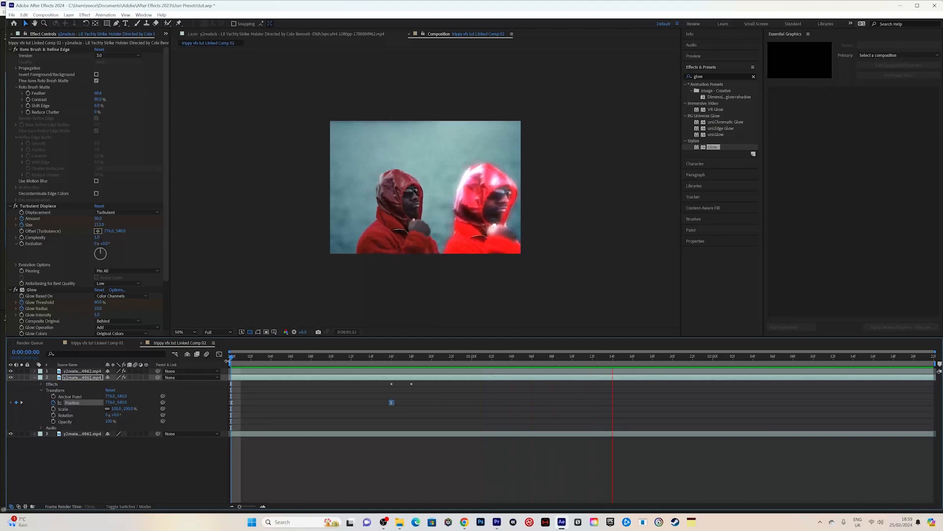